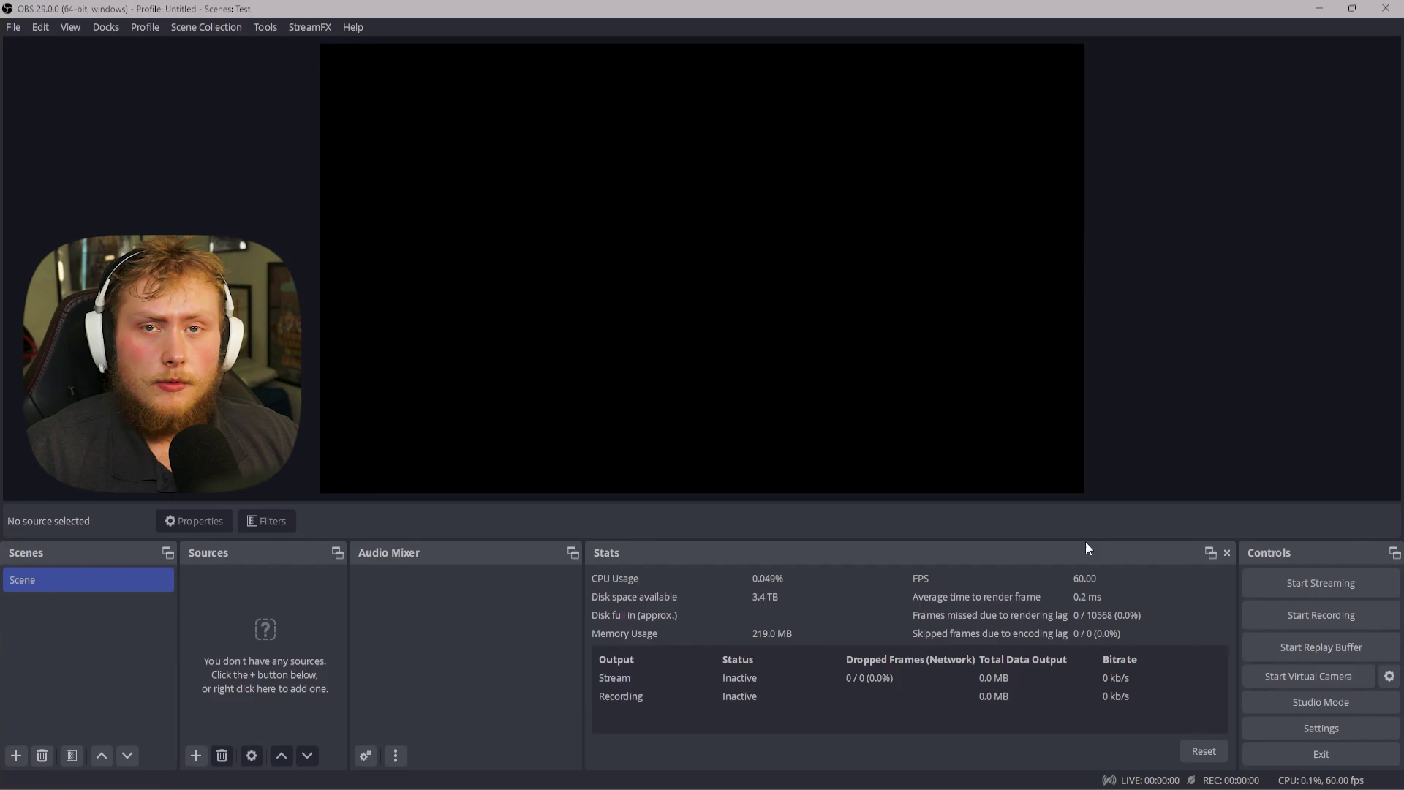
# - Set Desktop Audio to System (TC-Helicon GoXLR) and Mic/Aux to Chat Mic (TC-Helicon GoXLR), then apply and save
pyautogui.click(1331, 729)
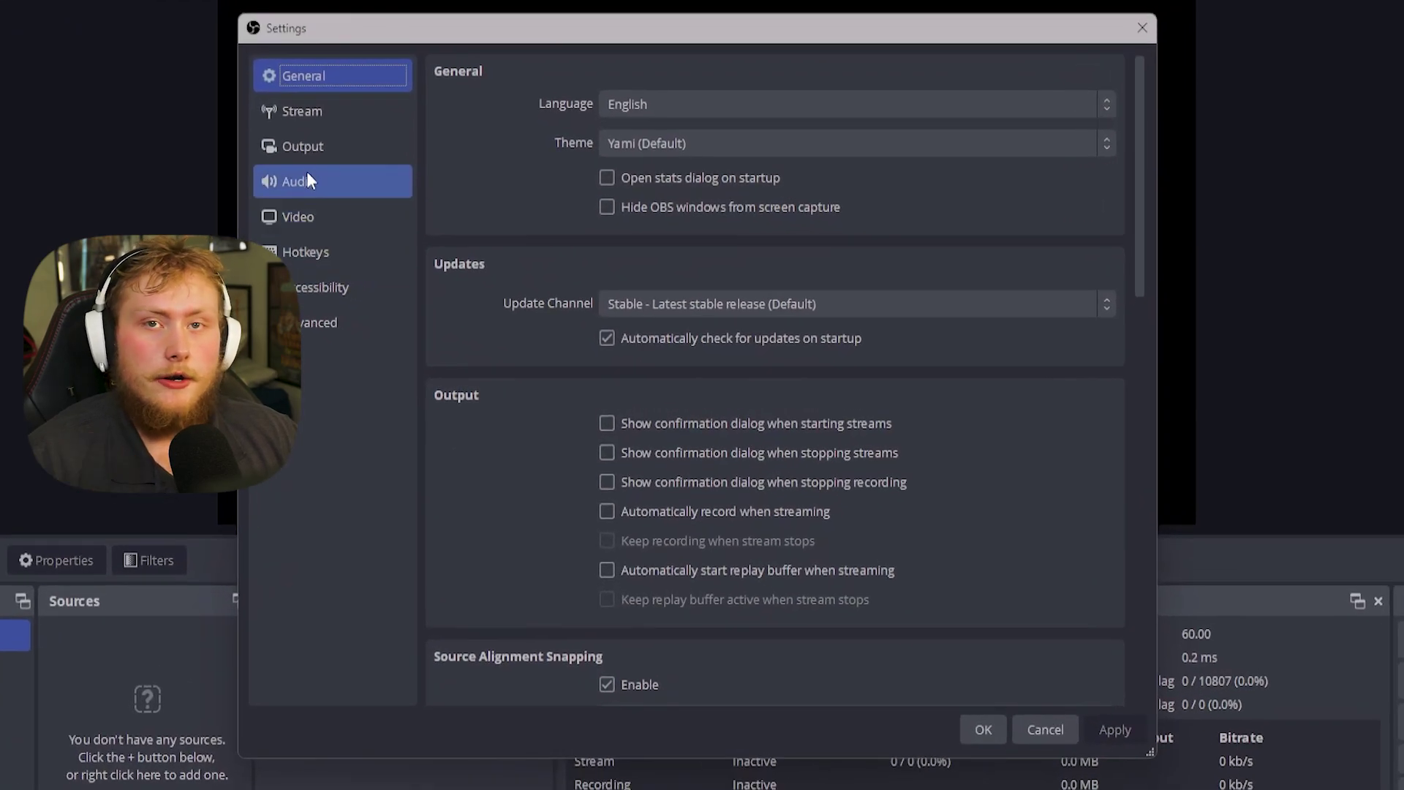
pyautogui.click(306, 181)
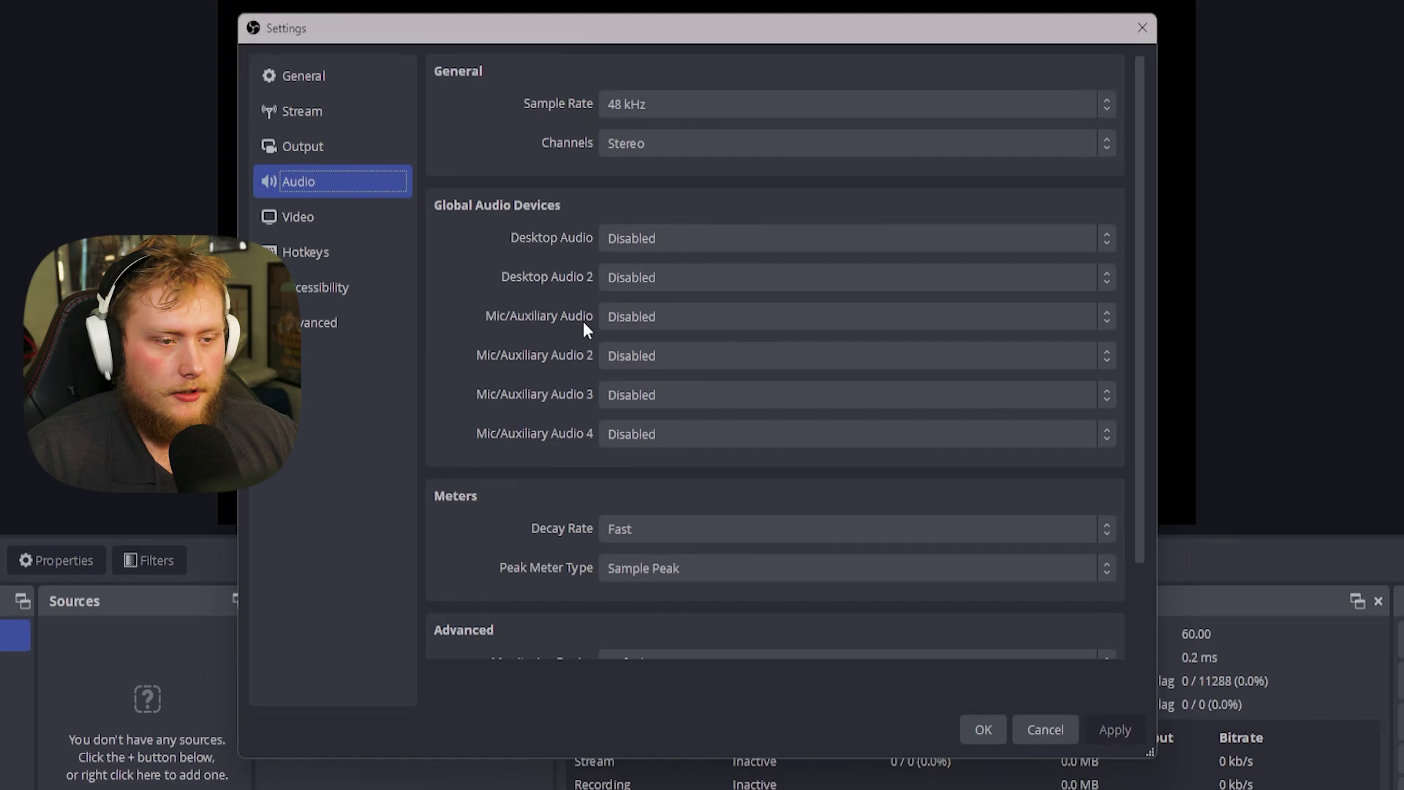
pyautogui.click(614, 246)
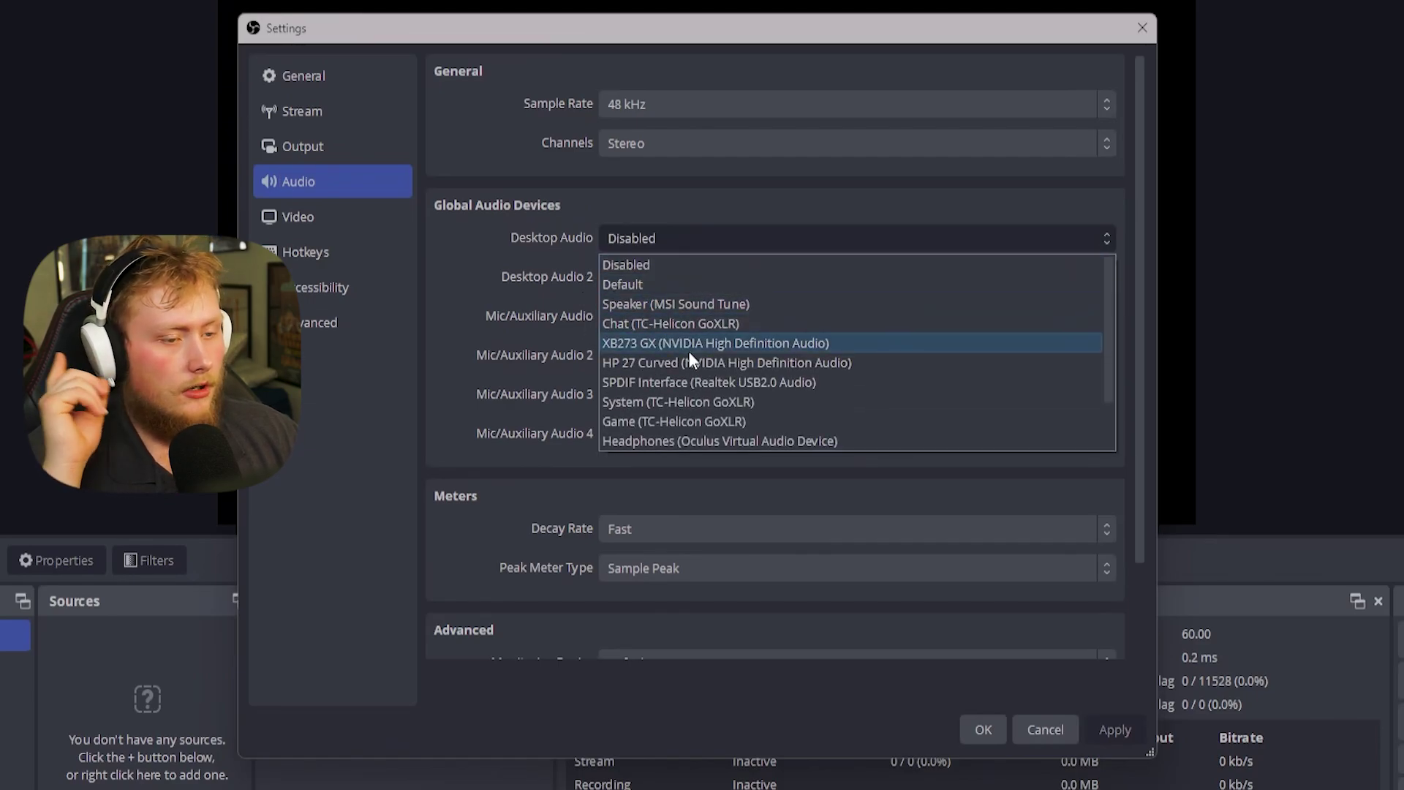
pyautogui.click(673, 402)
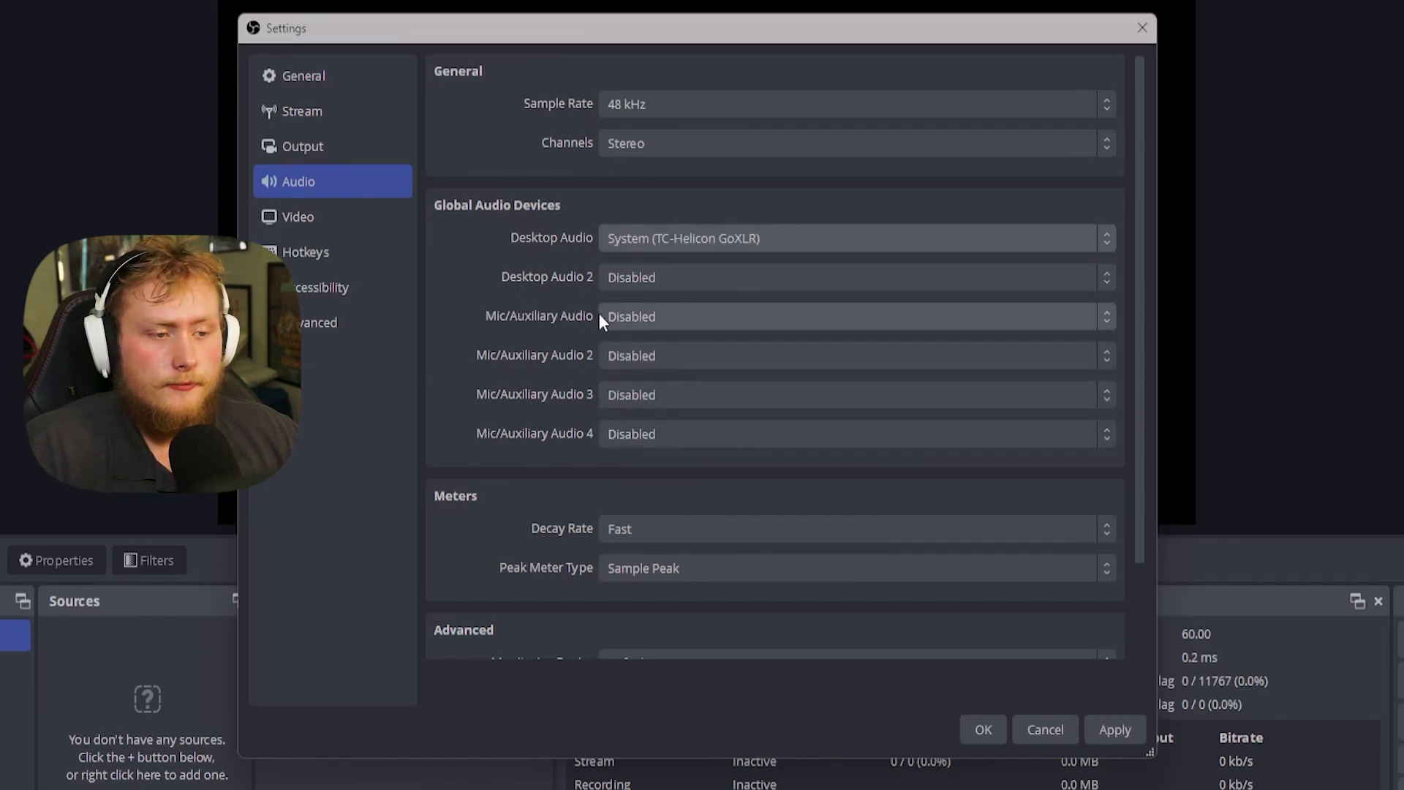
pyautogui.click(625, 316)
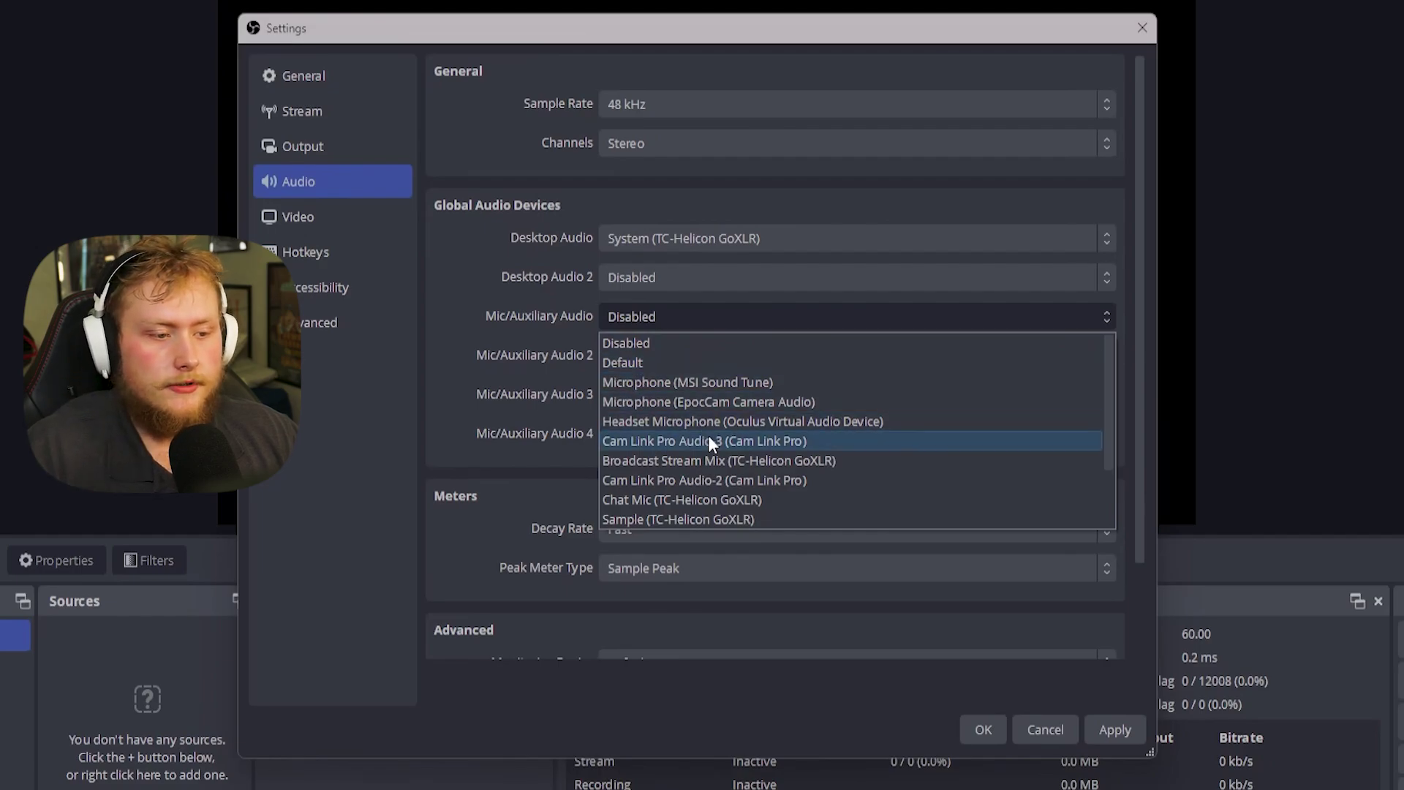
pyautogui.click(668, 498)
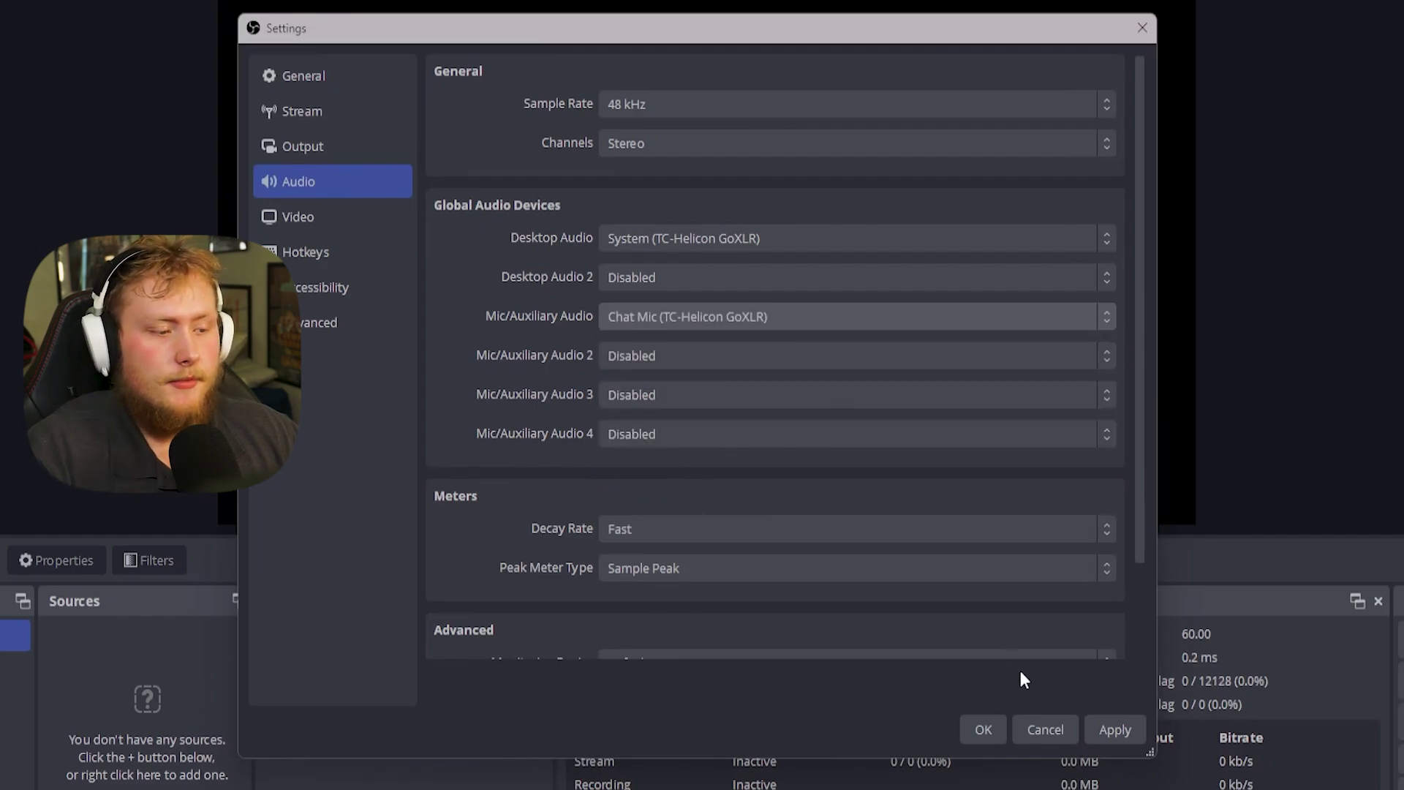
pyautogui.click(1100, 730)
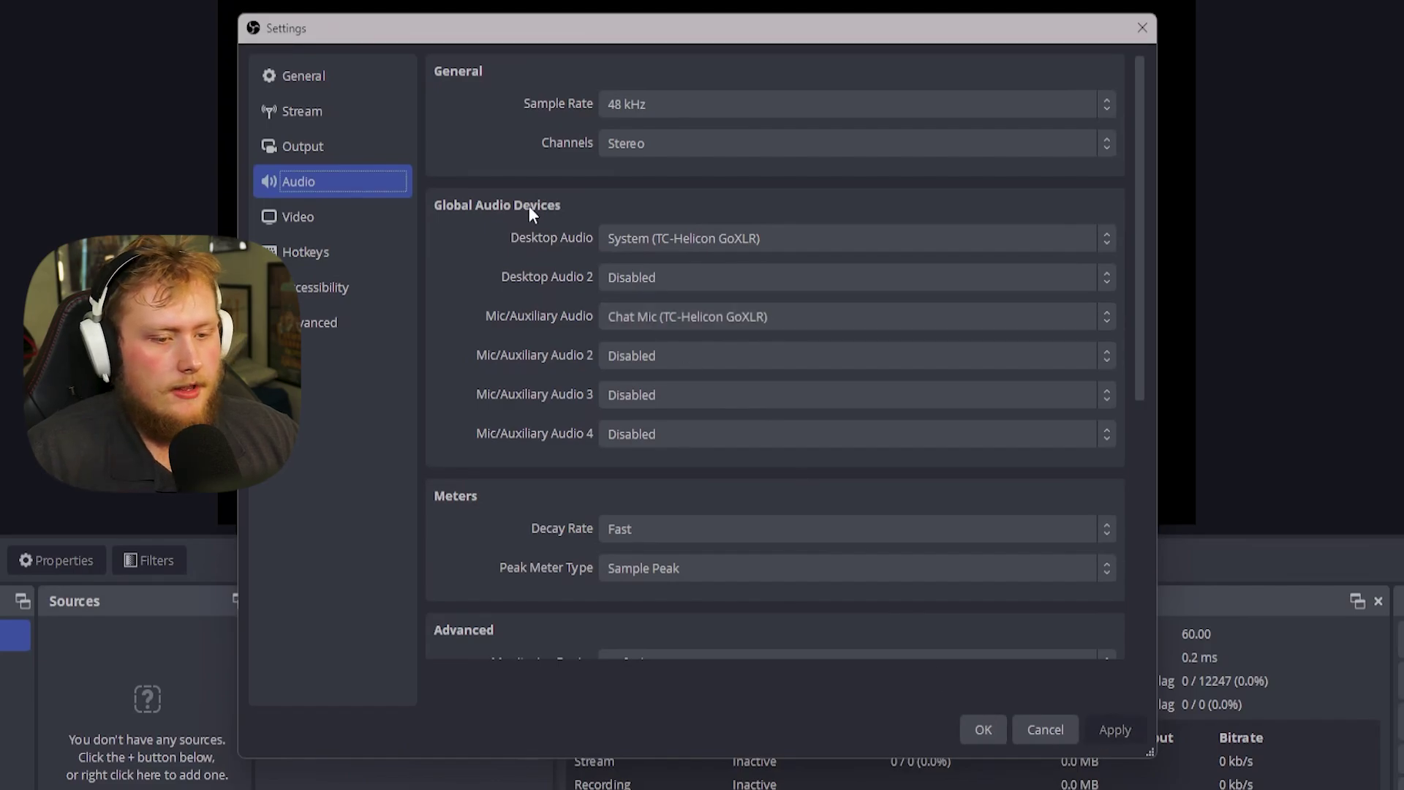
pyautogui.click(983, 729)
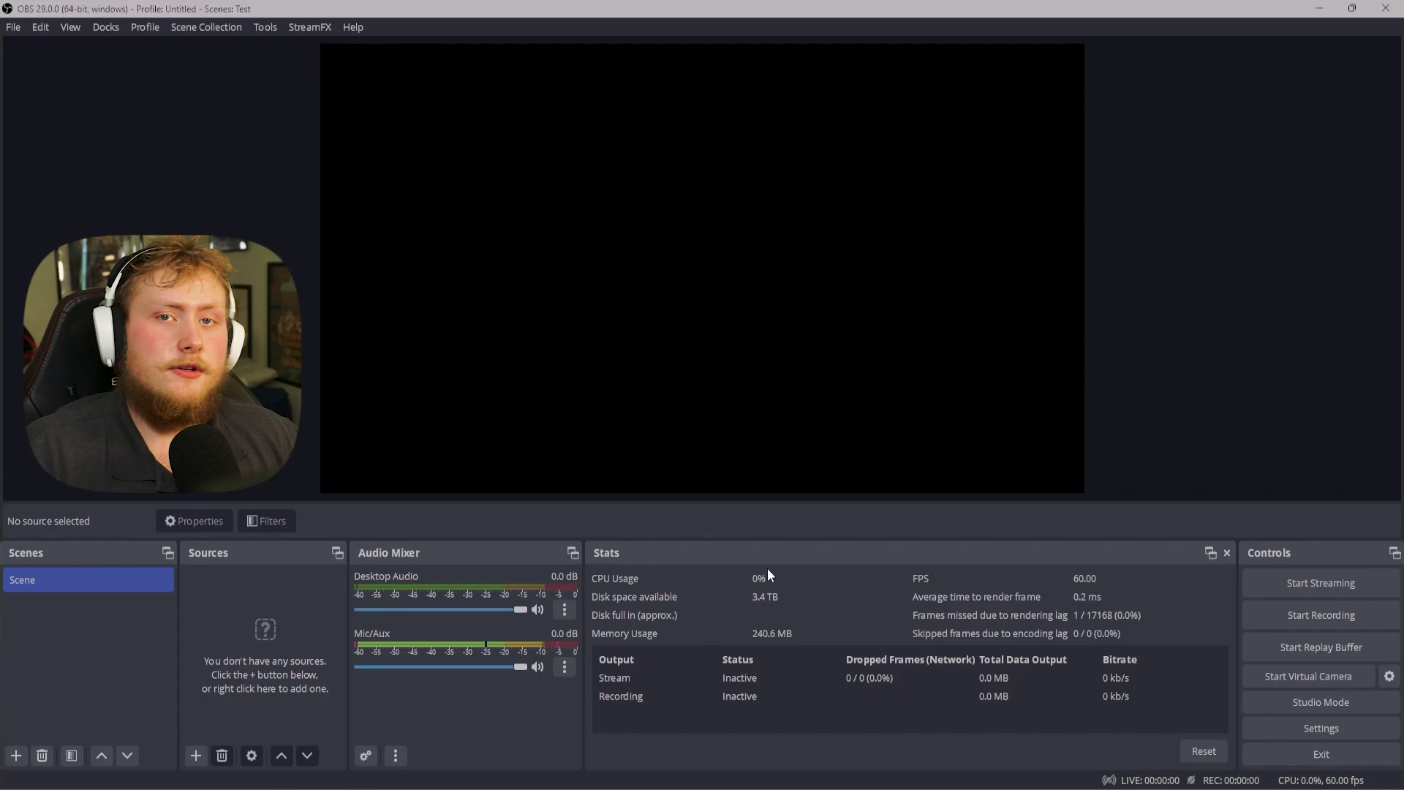
# - Bring up the Video settings page showing 1920x1080 canvas and output resolution at 60 FPS
pyautogui.click(1326, 729)
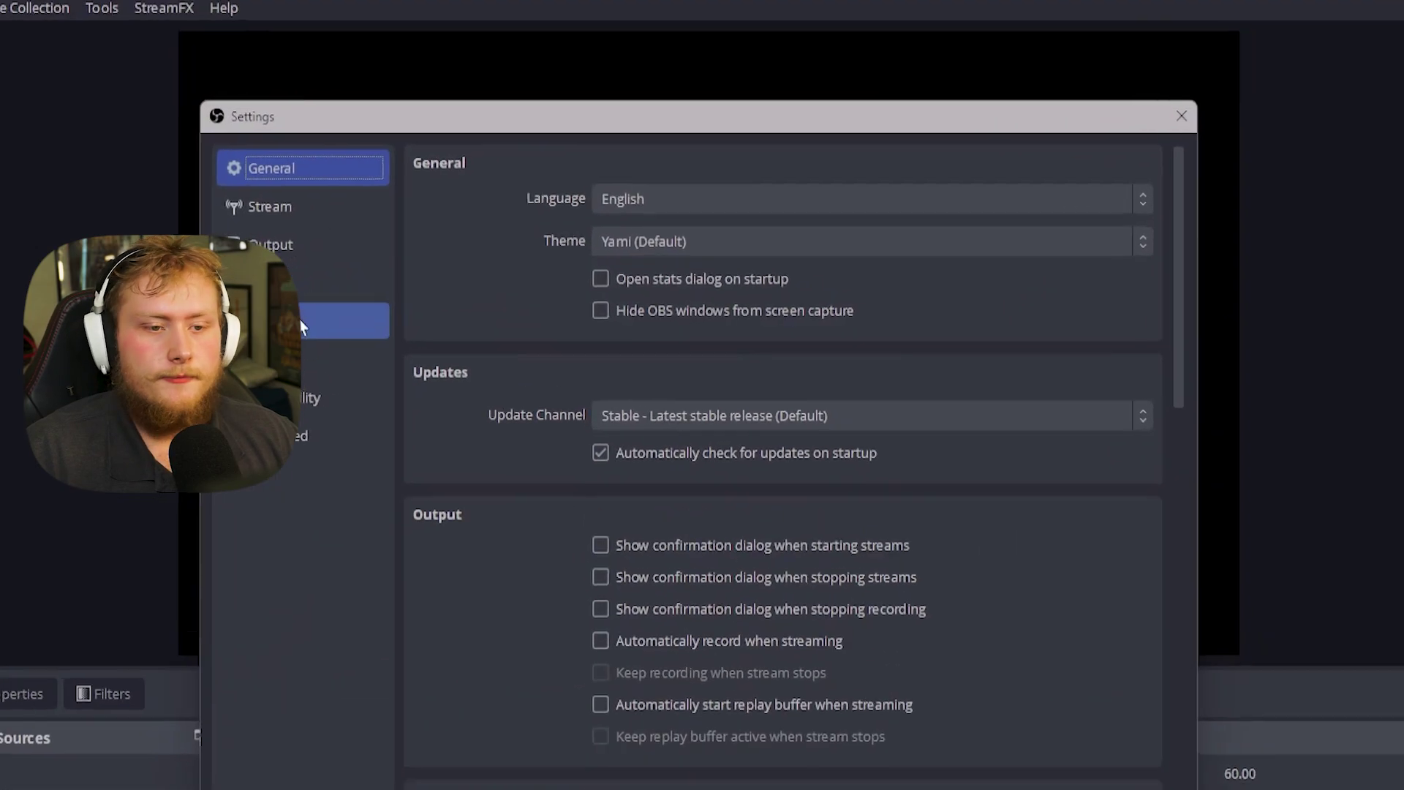
pyautogui.click(340, 316)
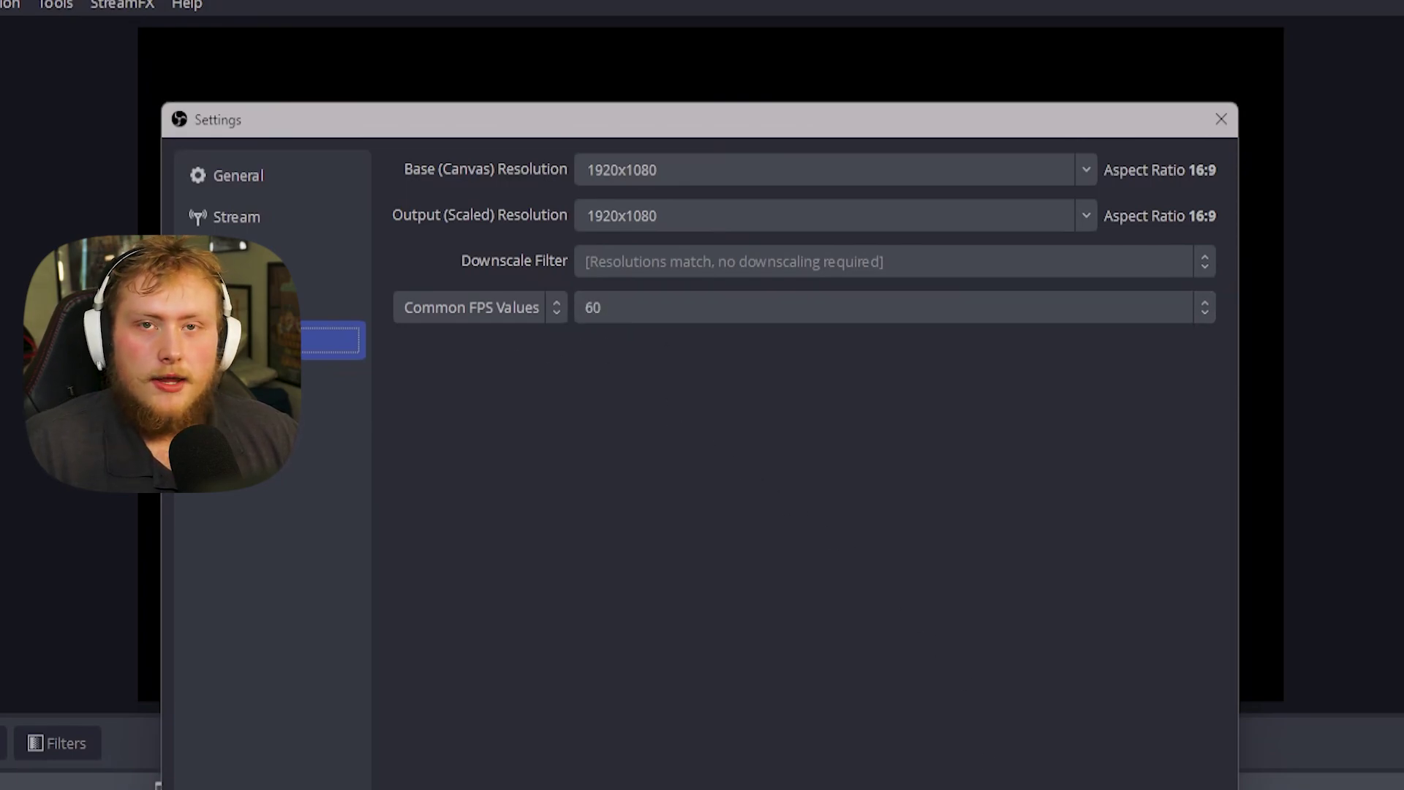
# - Change the Output Mode from Simple to Advanced on the Output settings page
pyautogui.click(329, 258)
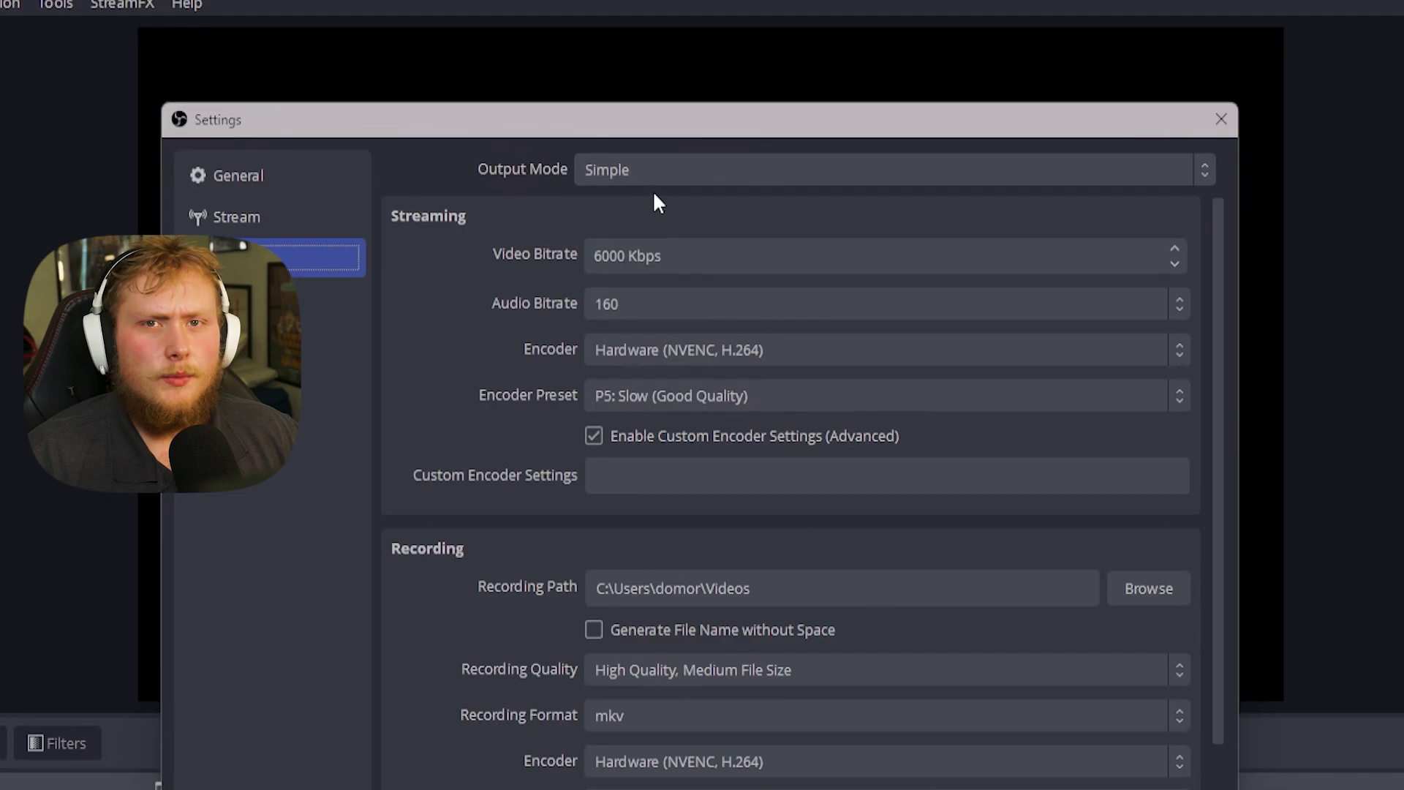
pyautogui.click(600, 171)
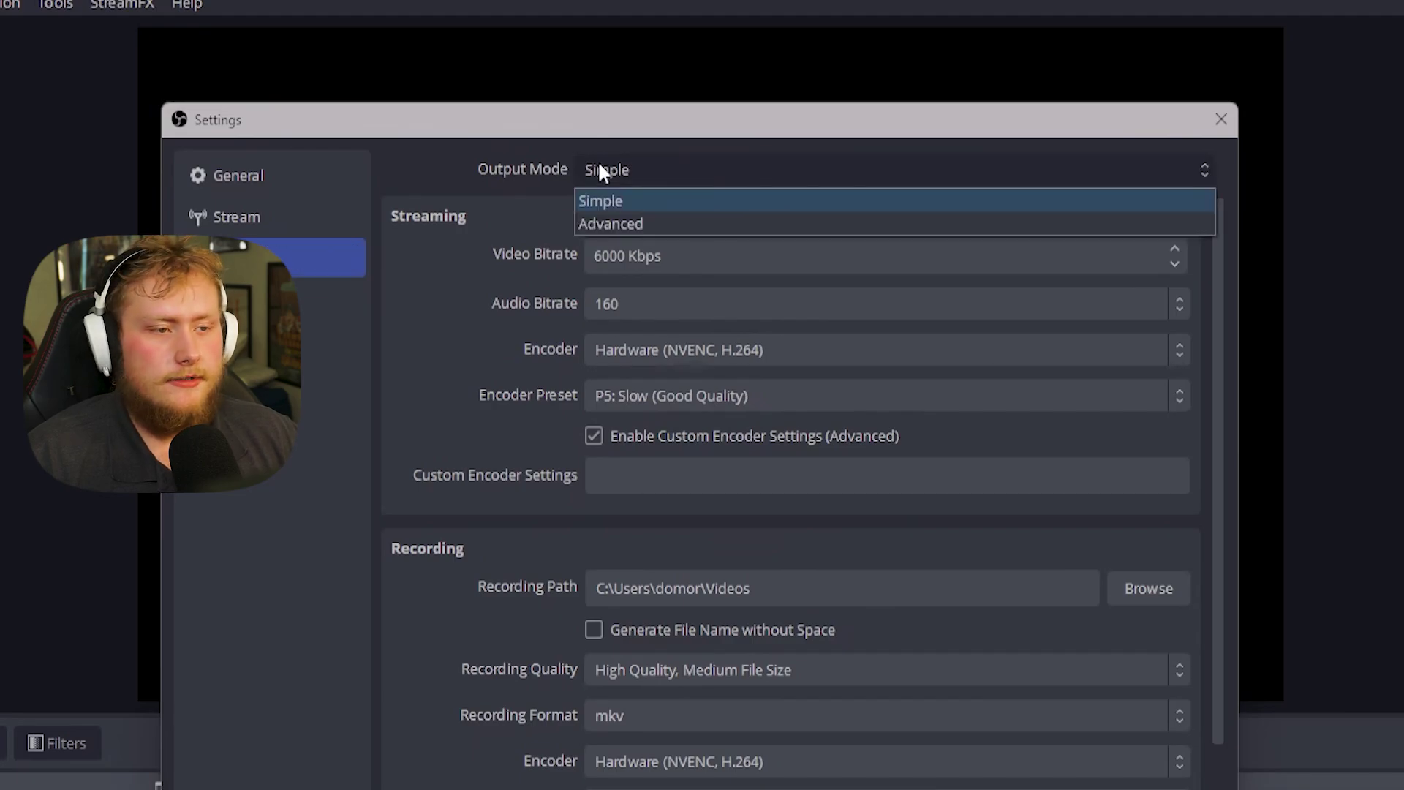
pyautogui.click(603, 223)
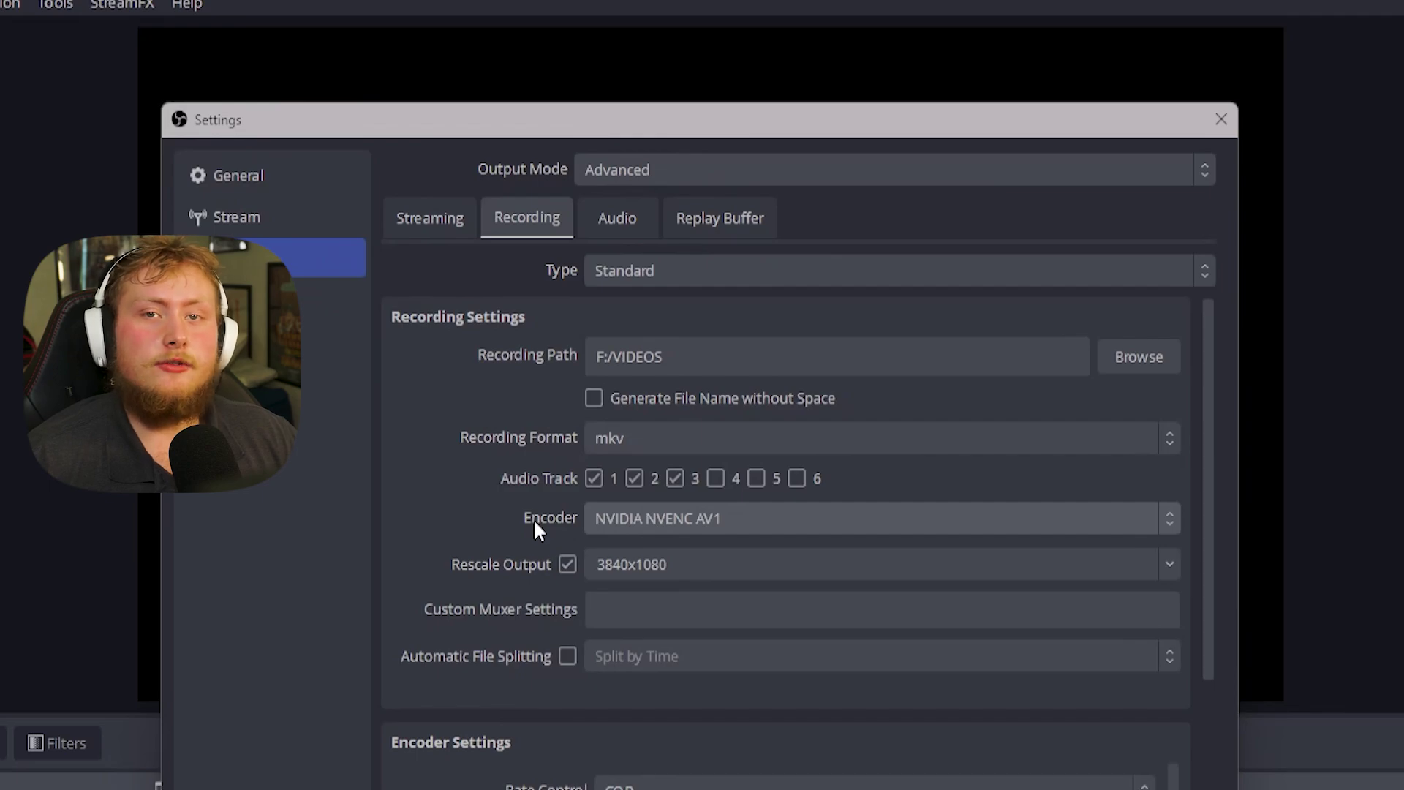
pyautogui.click(696, 517)
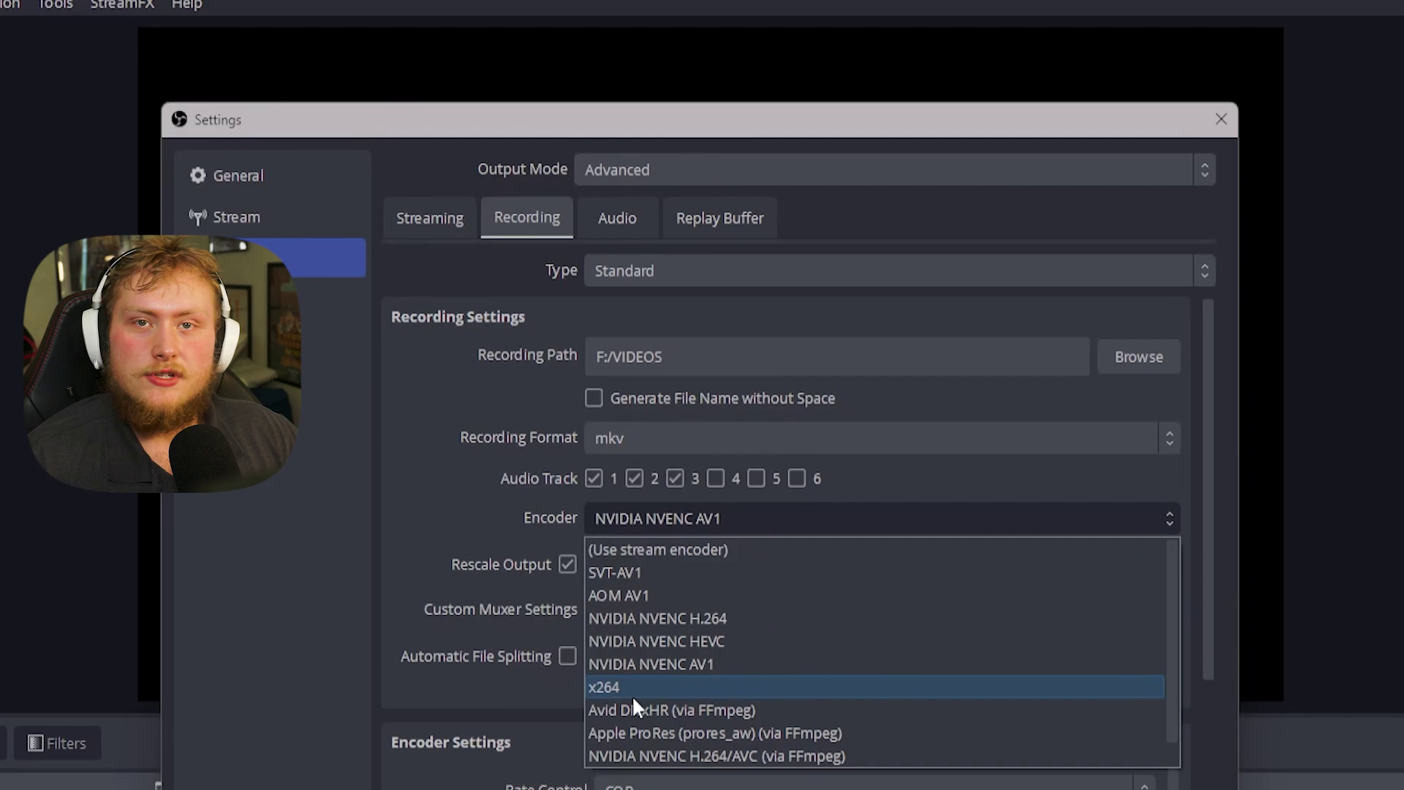
pyautogui.click(662, 516)
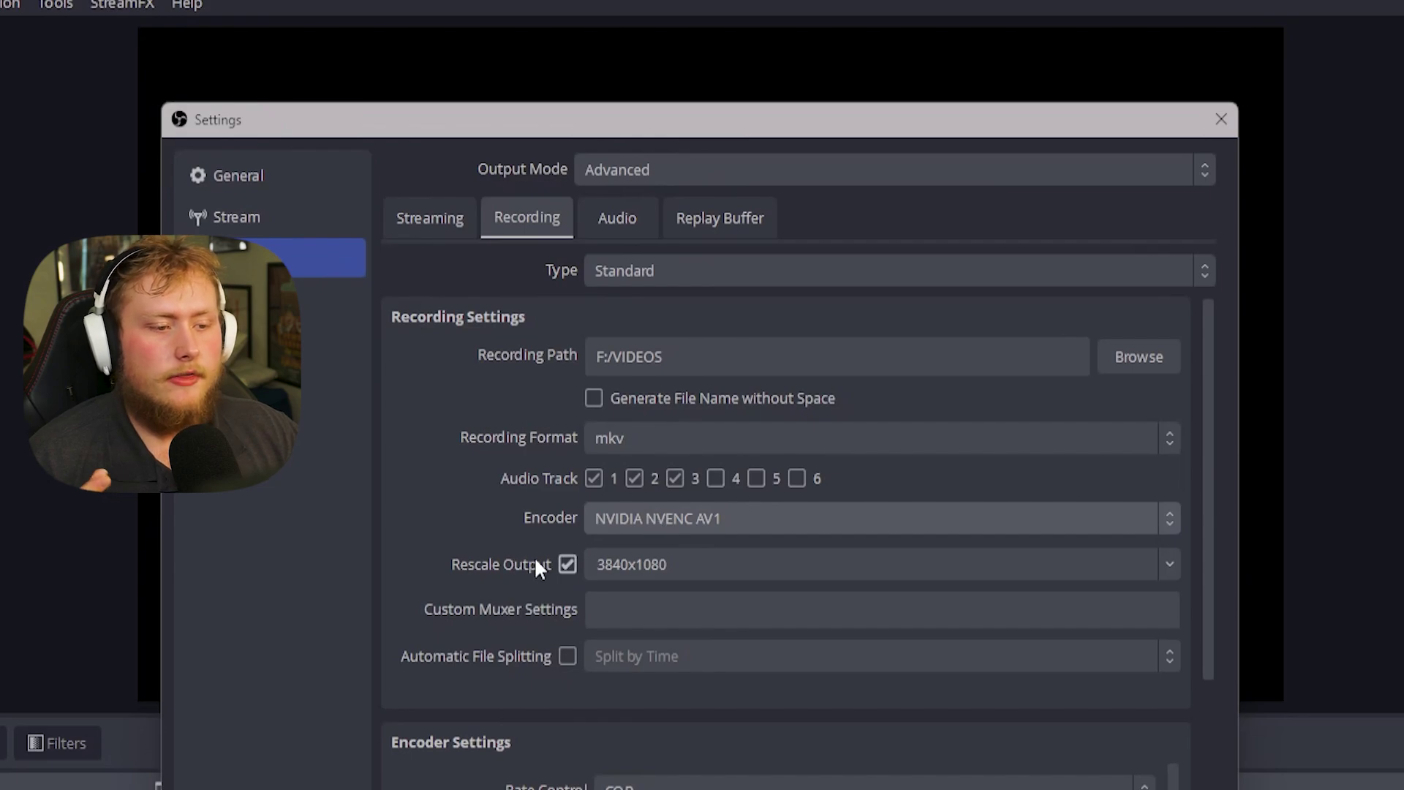
pyautogui.moveTo(672, 564); pyautogui.dragTo(590, 566)
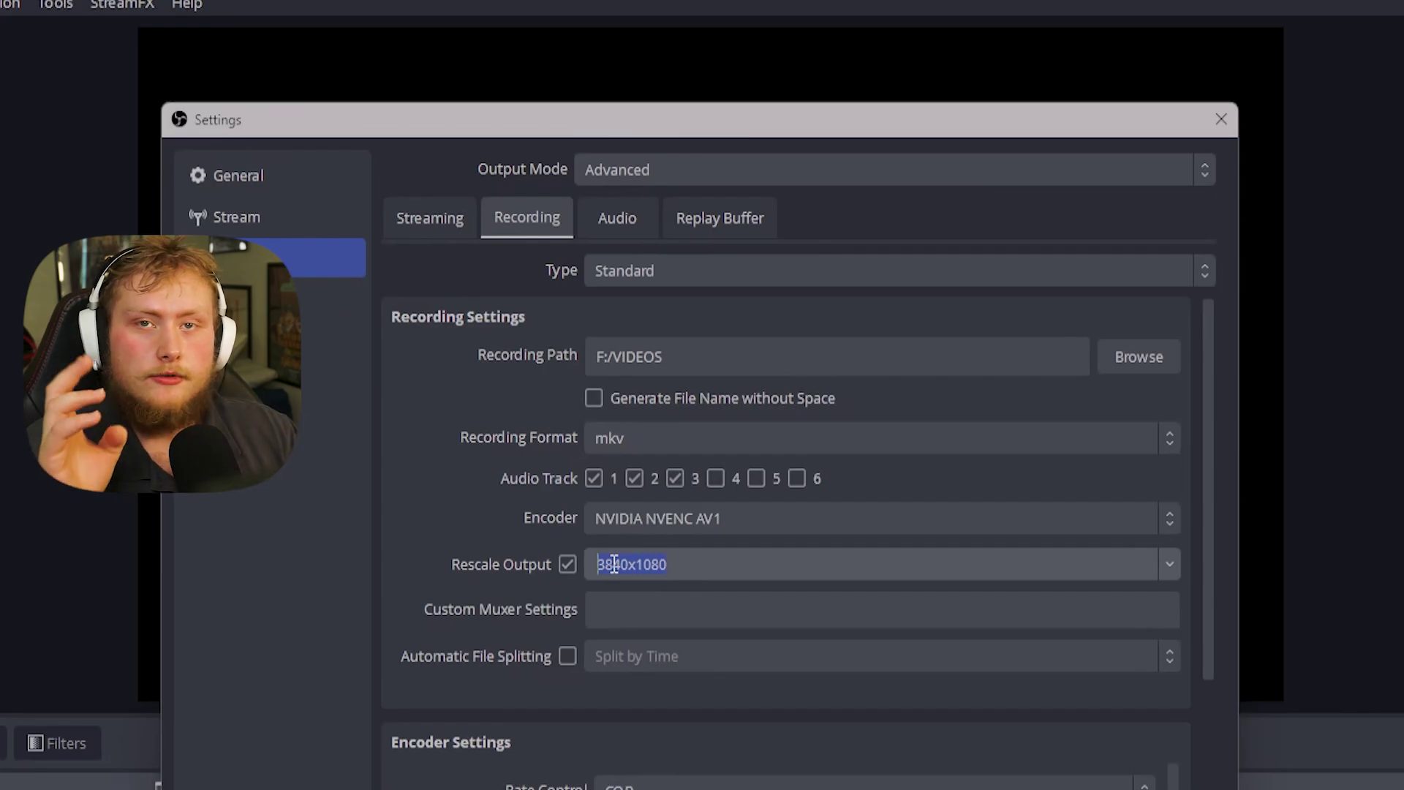
pyautogui.scroll(-2, 397, 618)
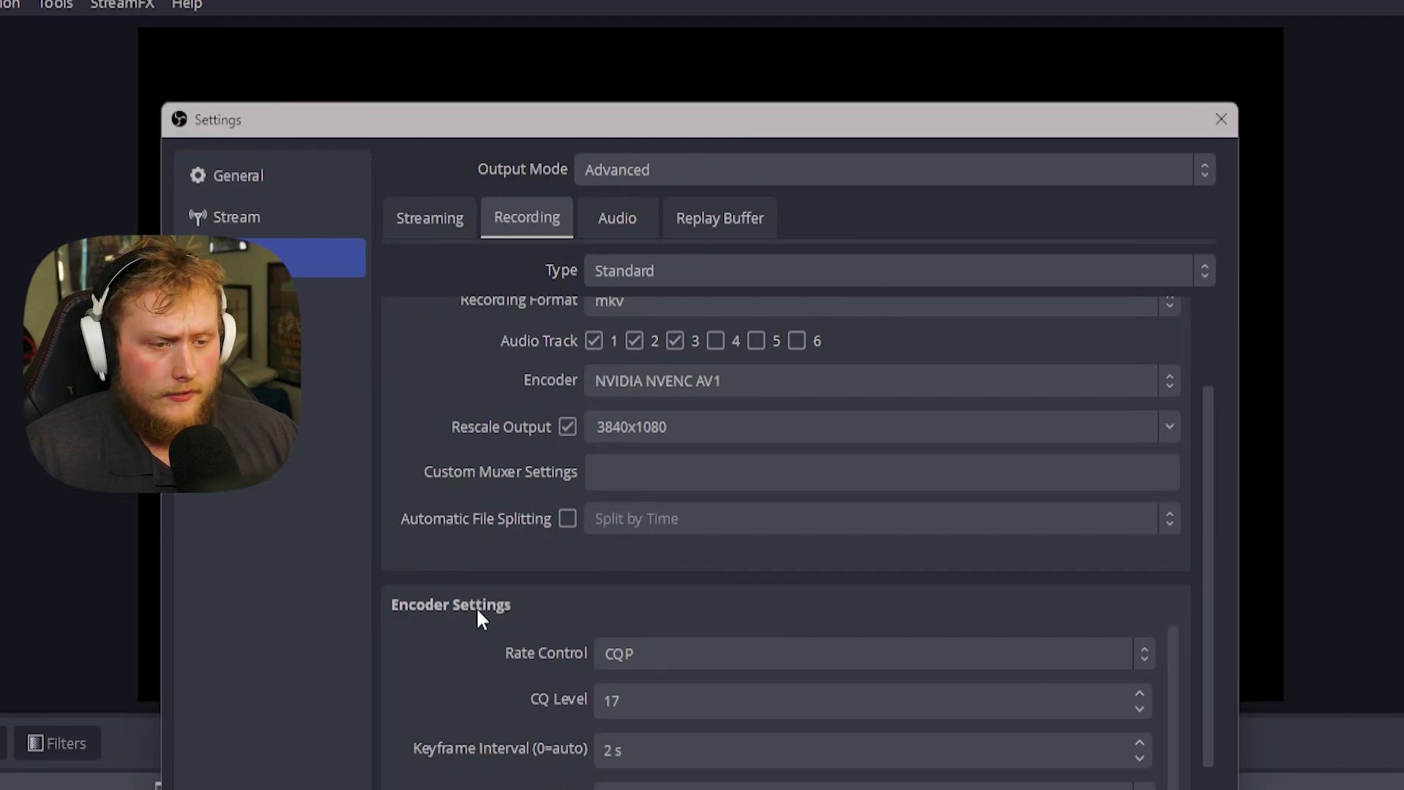
pyautogui.scroll(-1, 478, 611)
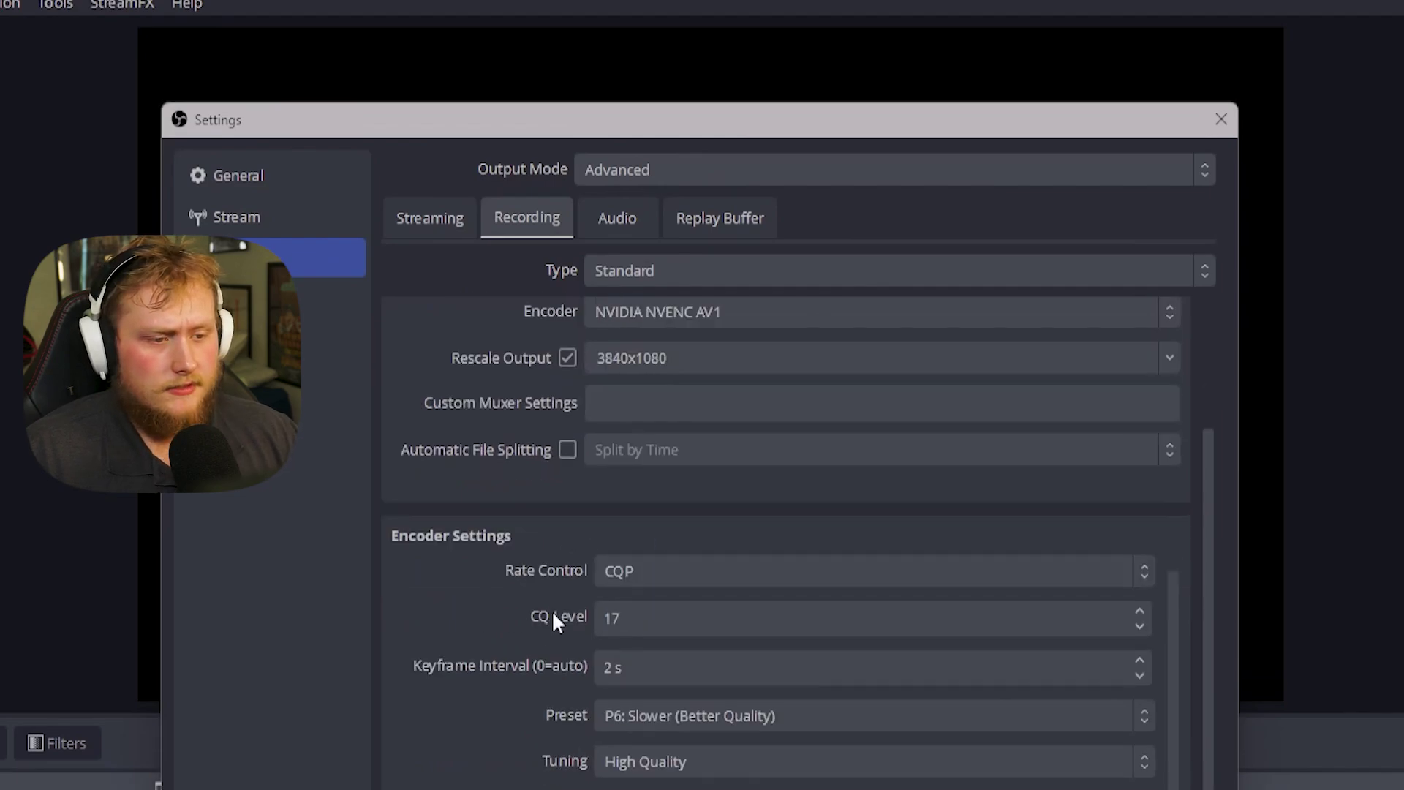
pyautogui.doubleClick(629, 617)
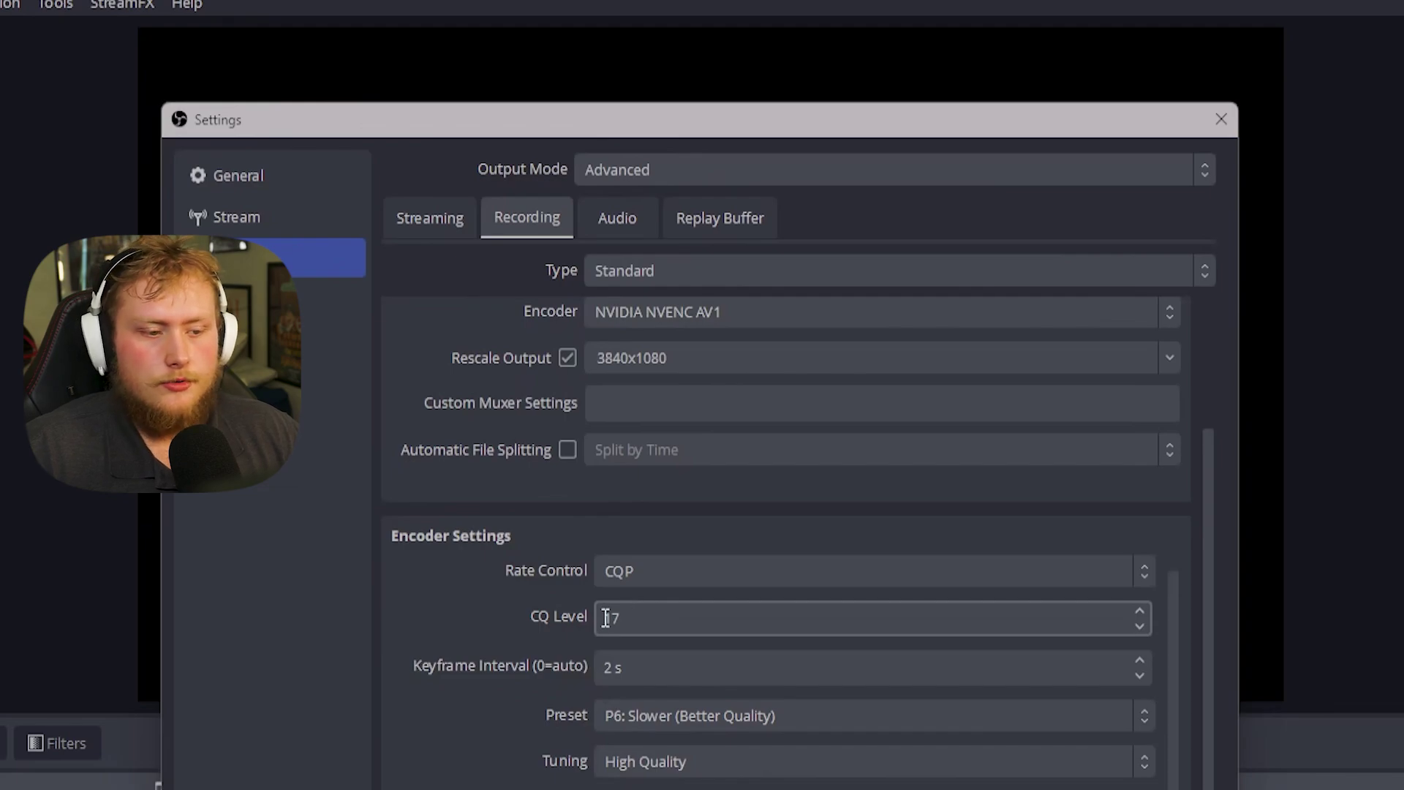
pyautogui.write('17')
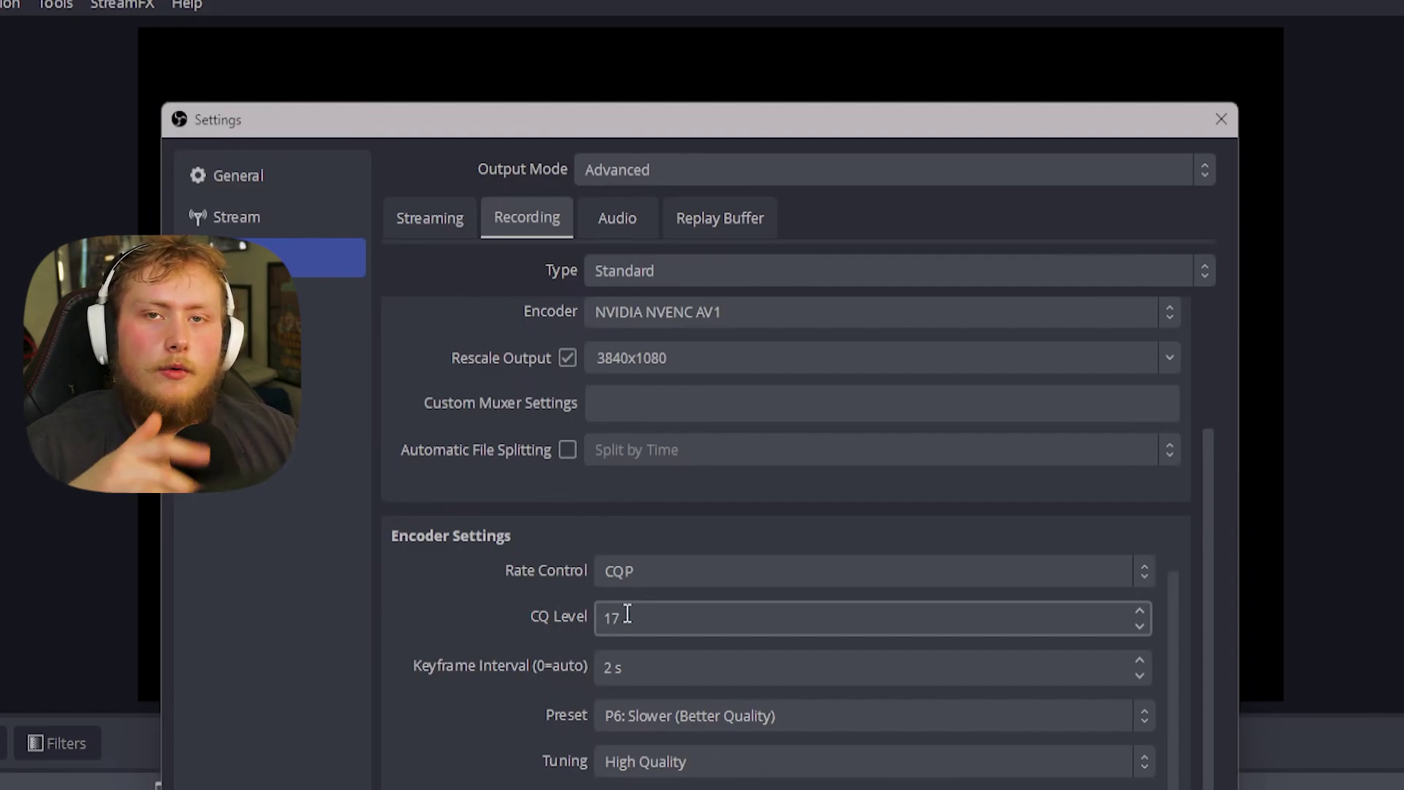
pyautogui.scroll(-3, 426, 545)
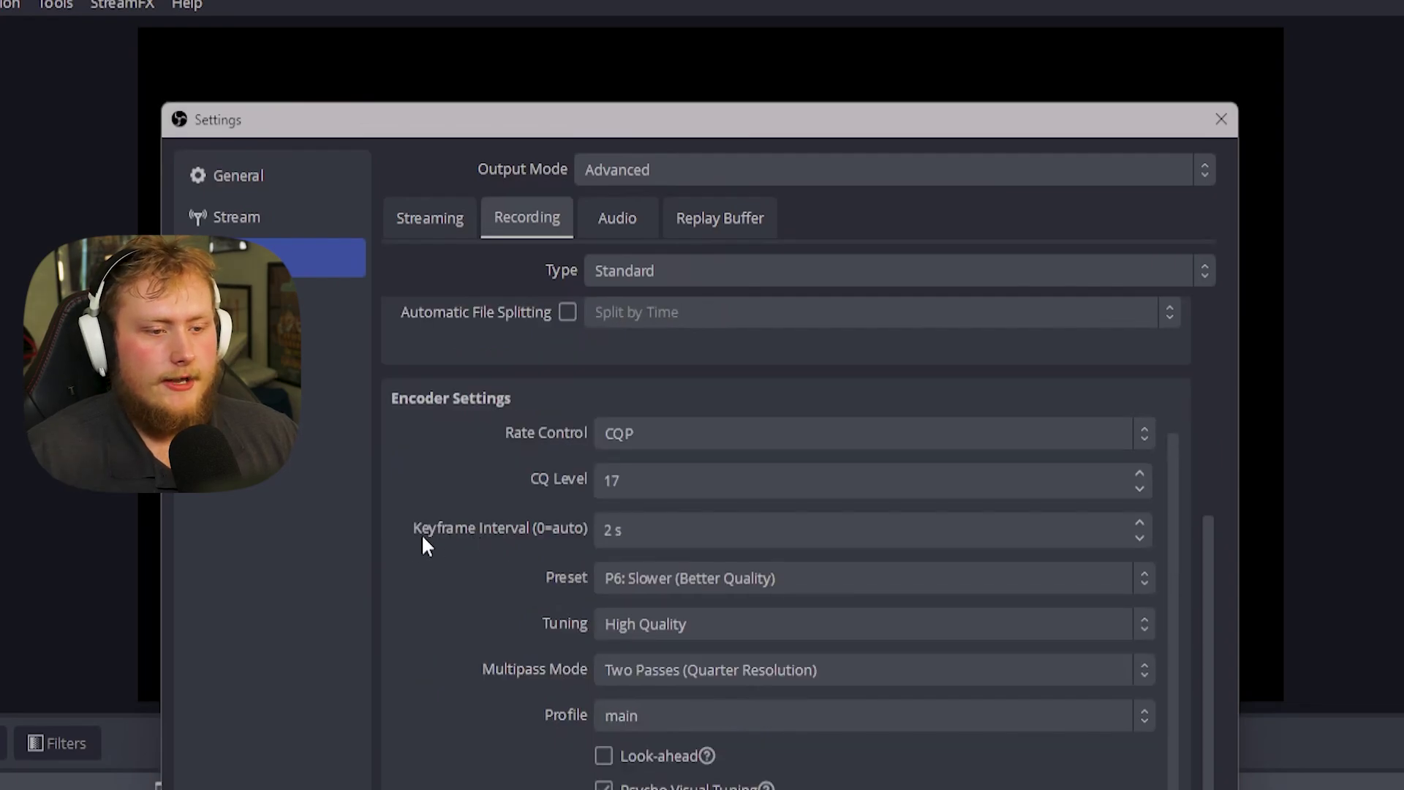
# - Keep the recording encoder preset at P6: Slower (Better Quality)
pyautogui.scroll(-1, 647, 528)
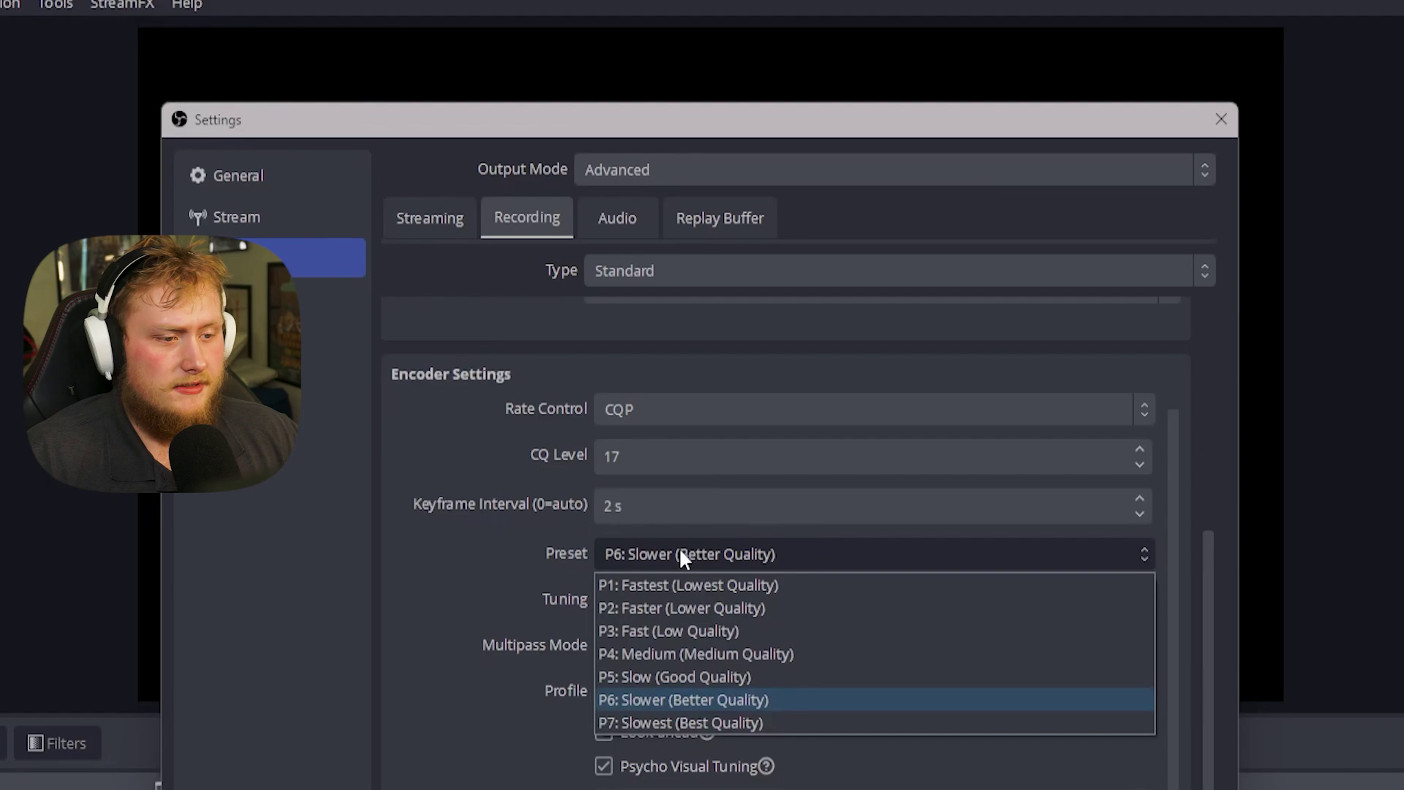
pyautogui.click(697, 560)
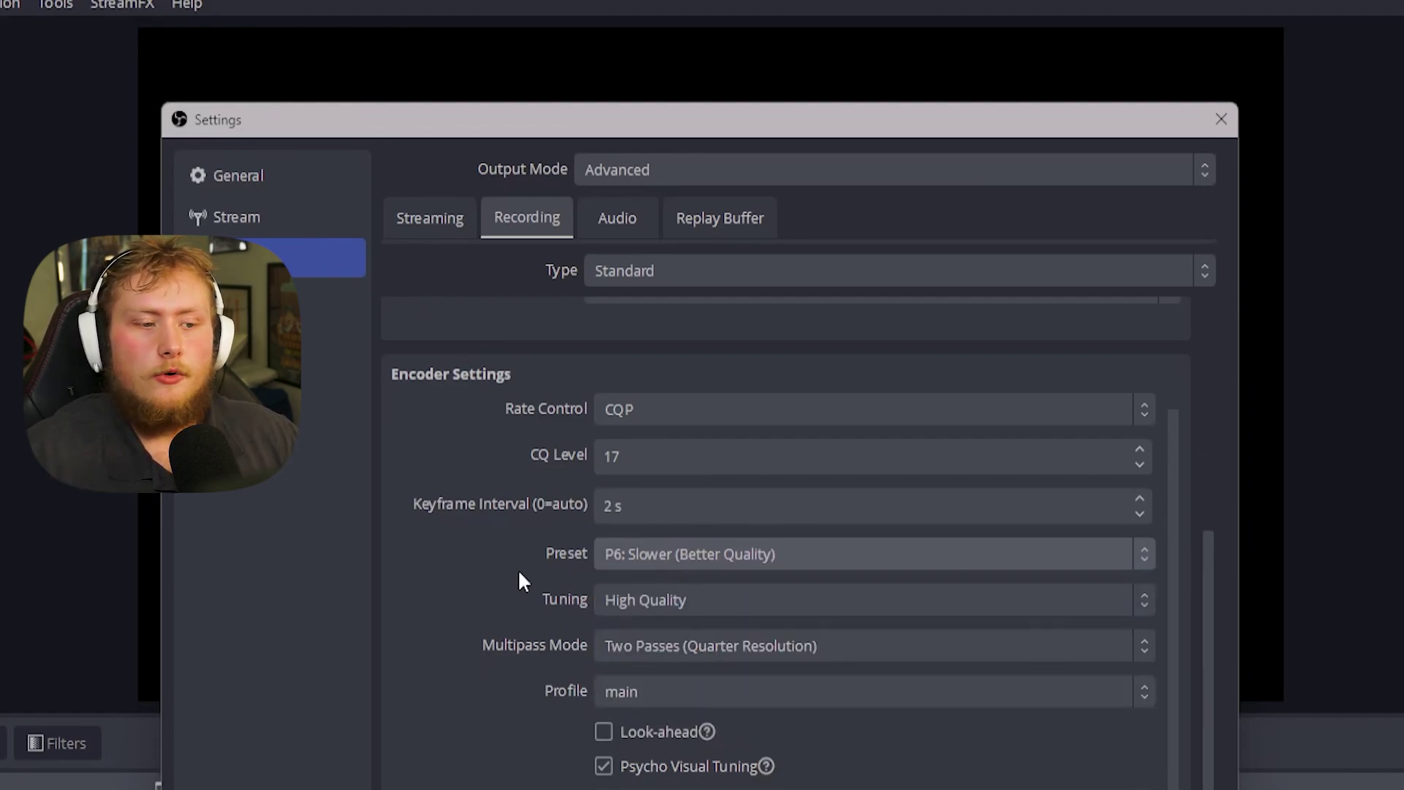
pyautogui.click(706, 559)
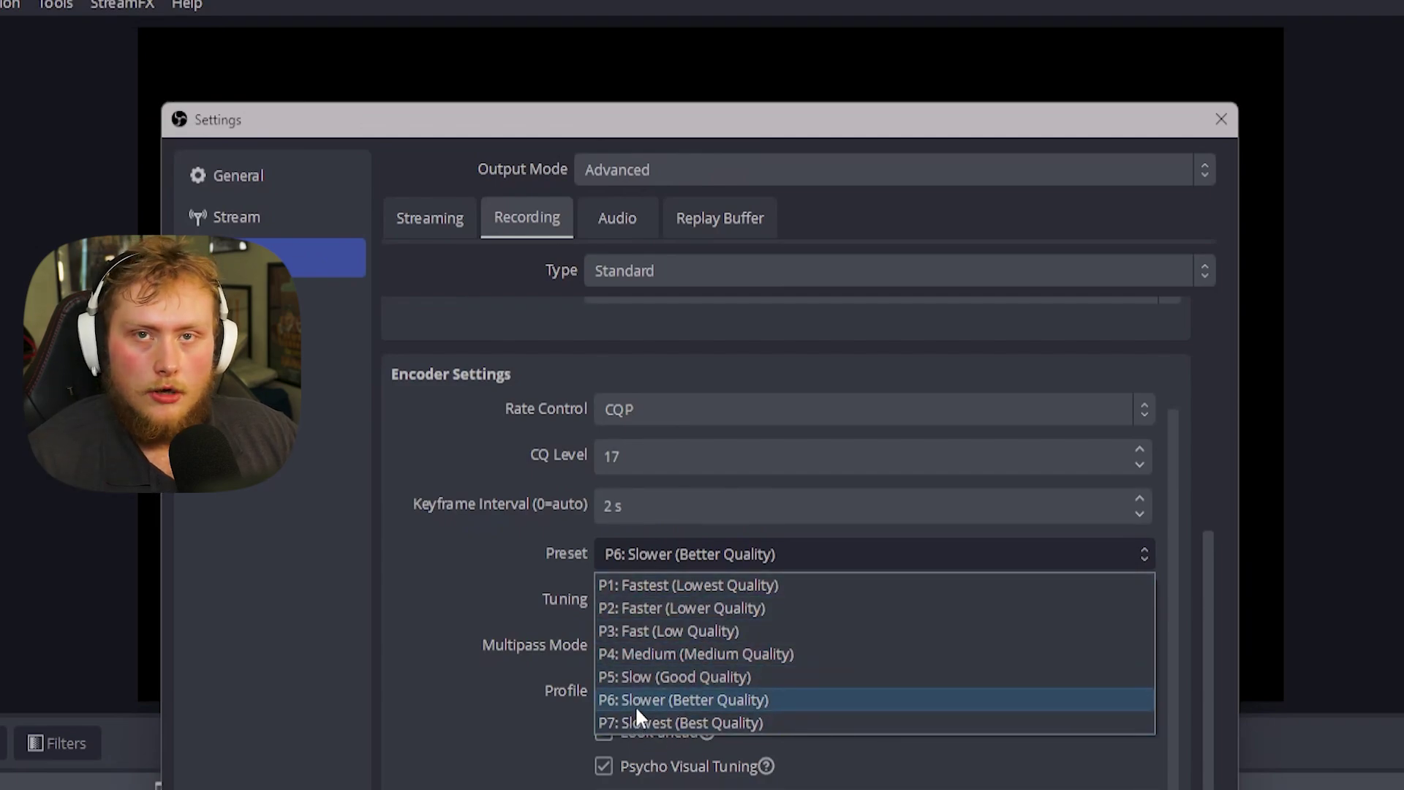
pyautogui.click(661, 554)
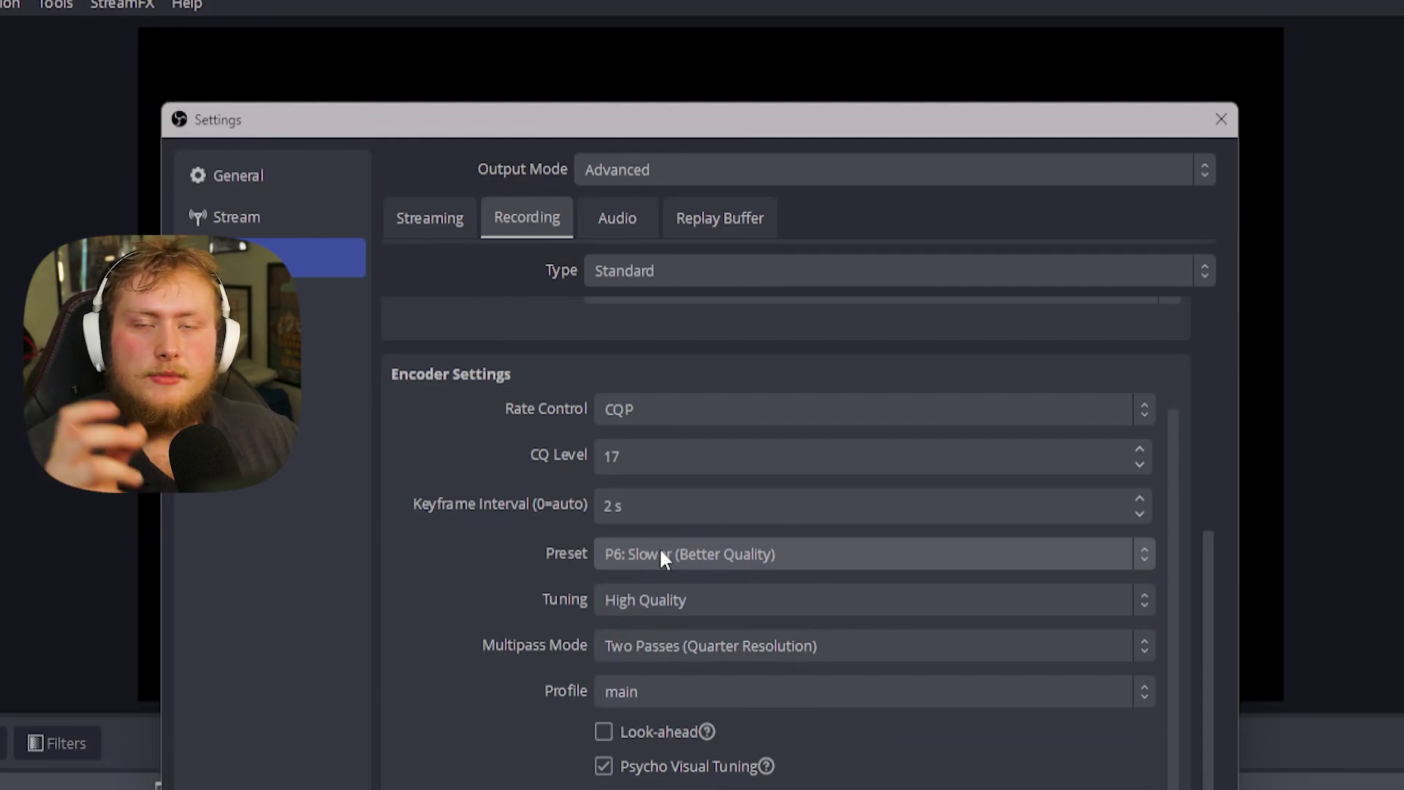
pyautogui.click(661, 557)
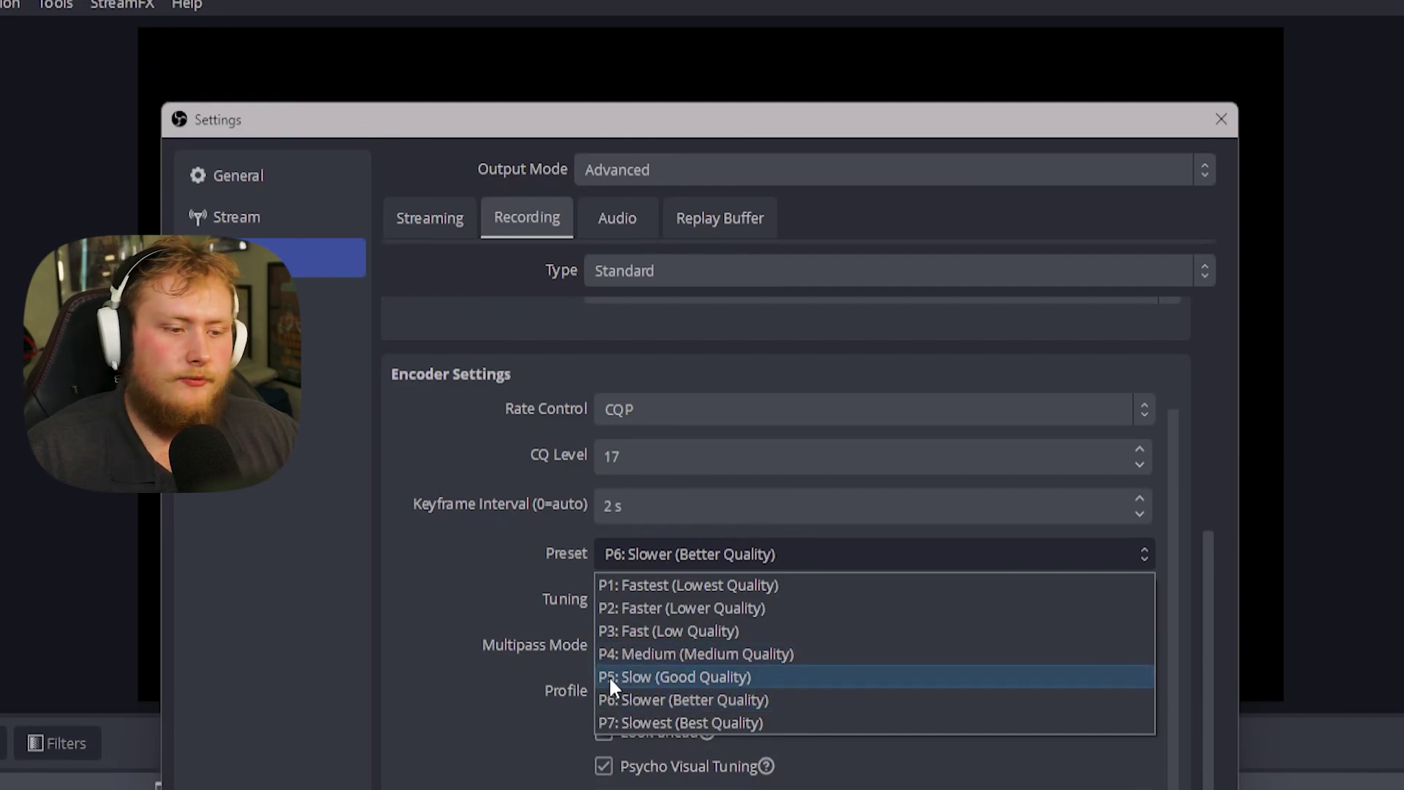
pyautogui.click(669, 550)
# - Keep High Quality tuning, two-pass quarter-resolution multipass and main profile, then close settings
pyautogui.click(623, 600)
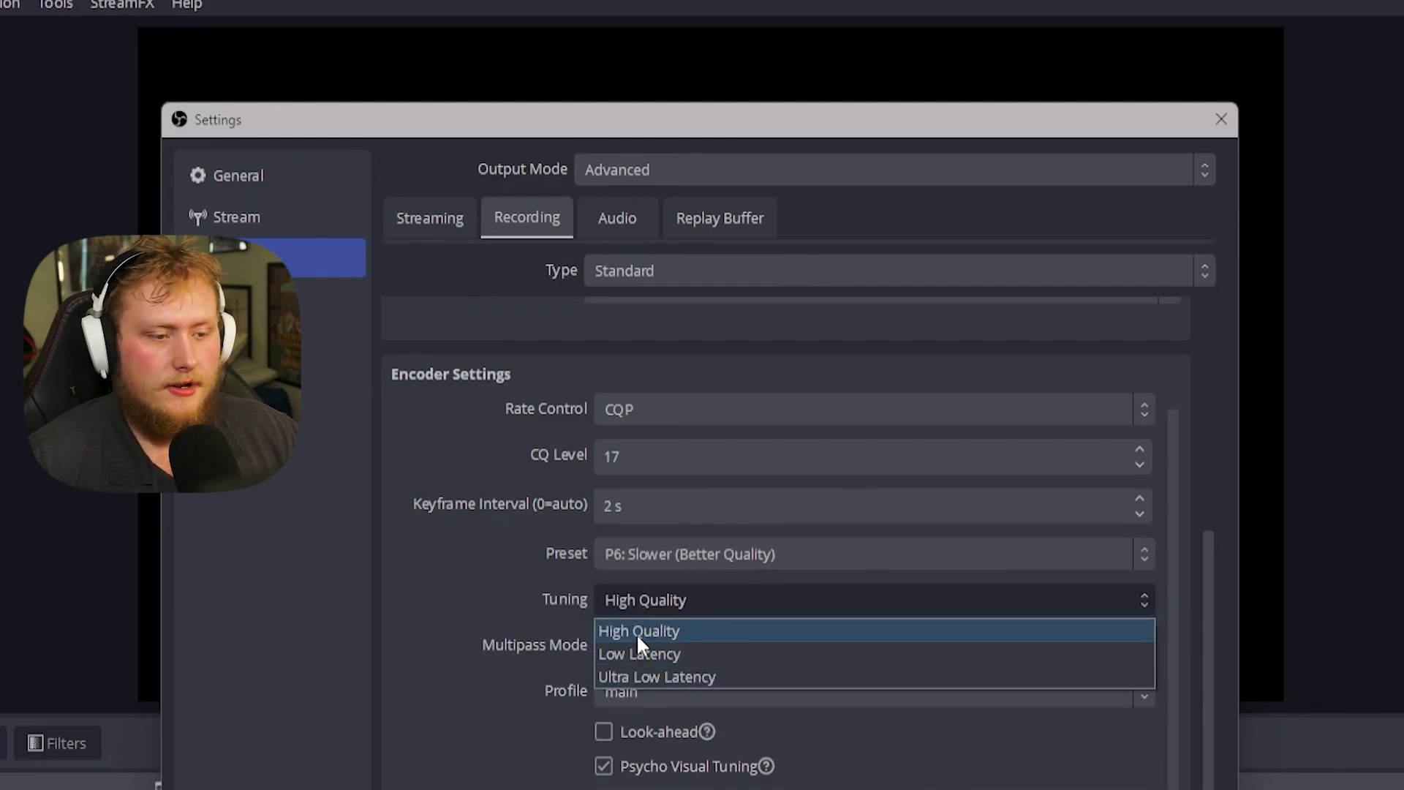
pyautogui.click(638, 630)
pyautogui.click(630, 645)
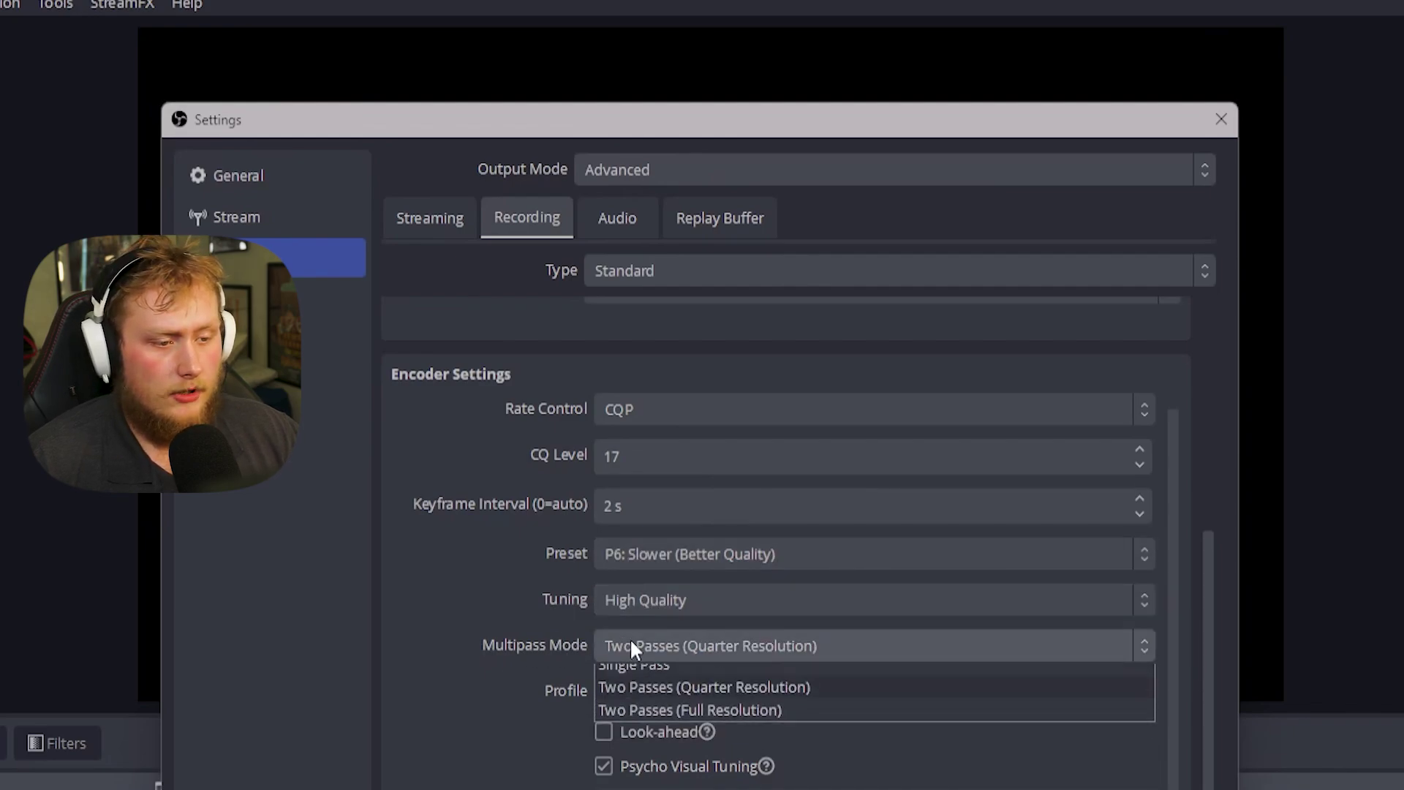
pyautogui.click(768, 644)
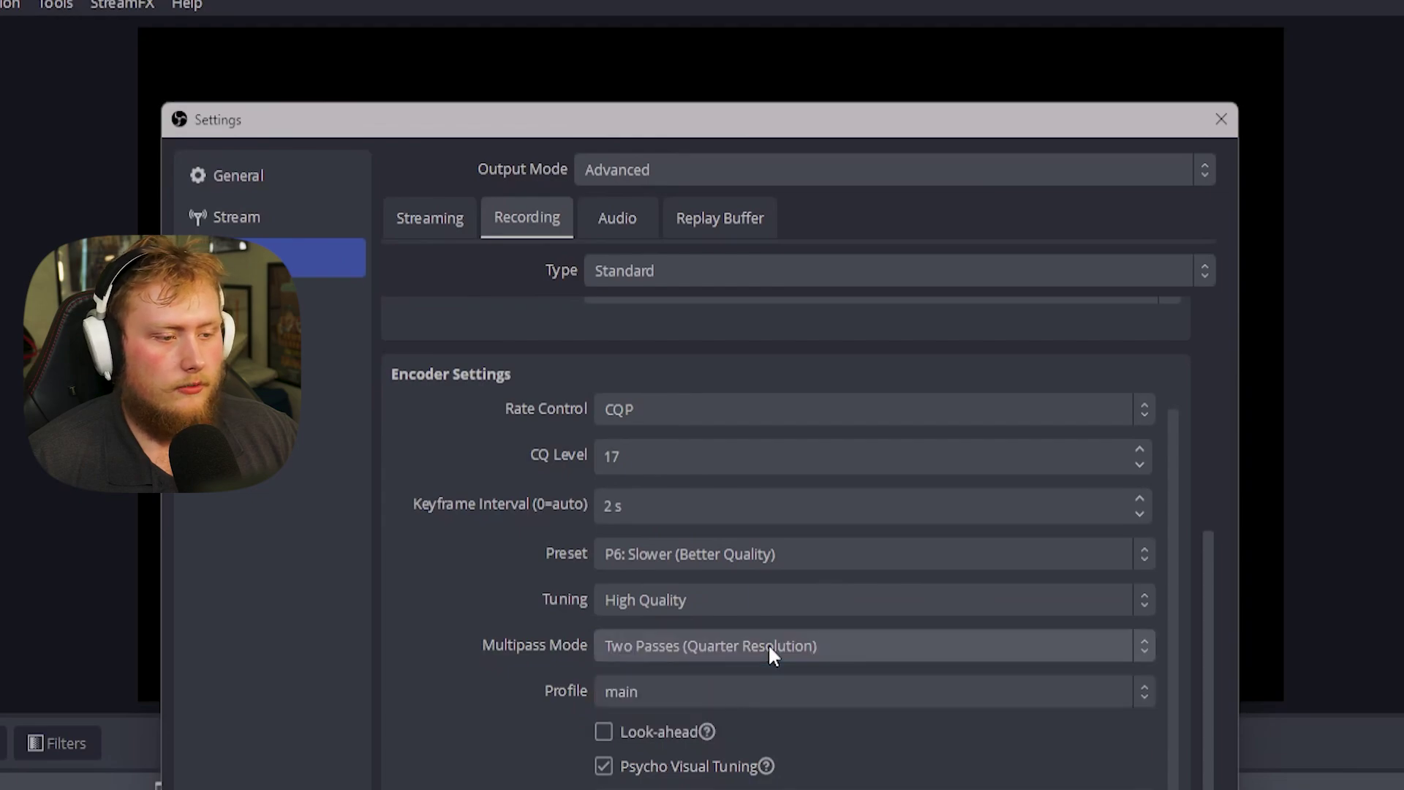
pyautogui.click(622, 695)
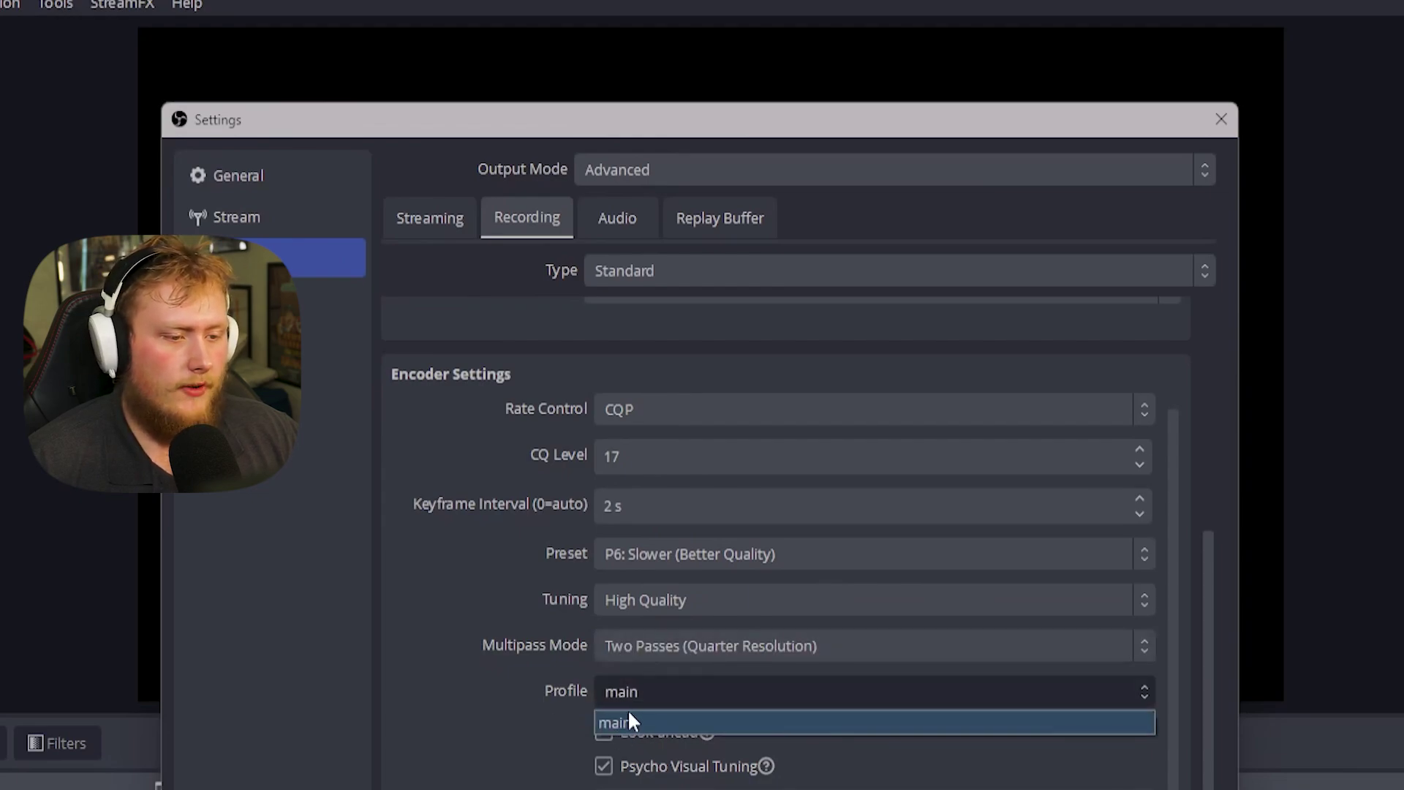
pyautogui.click(626, 696)
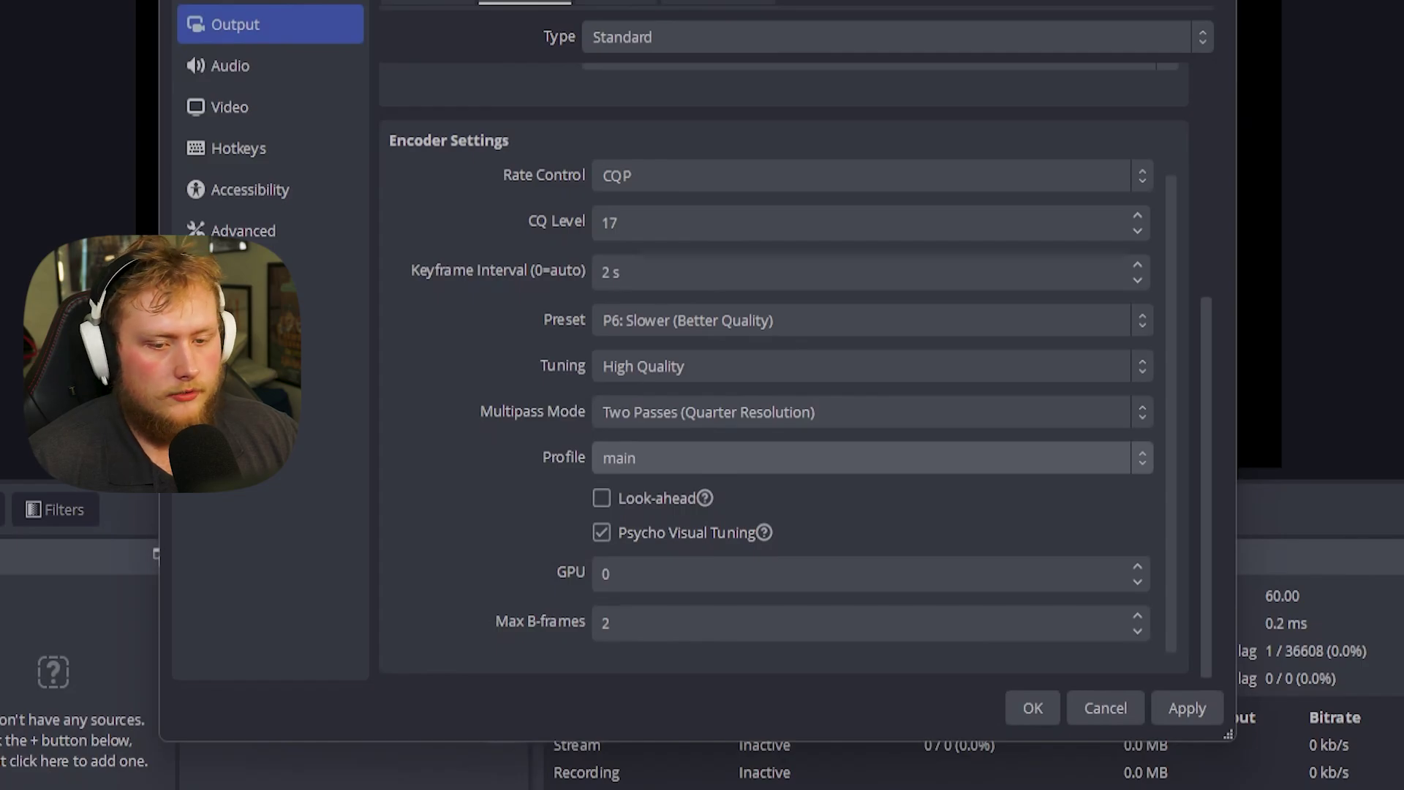
pyautogui.press('Escape')
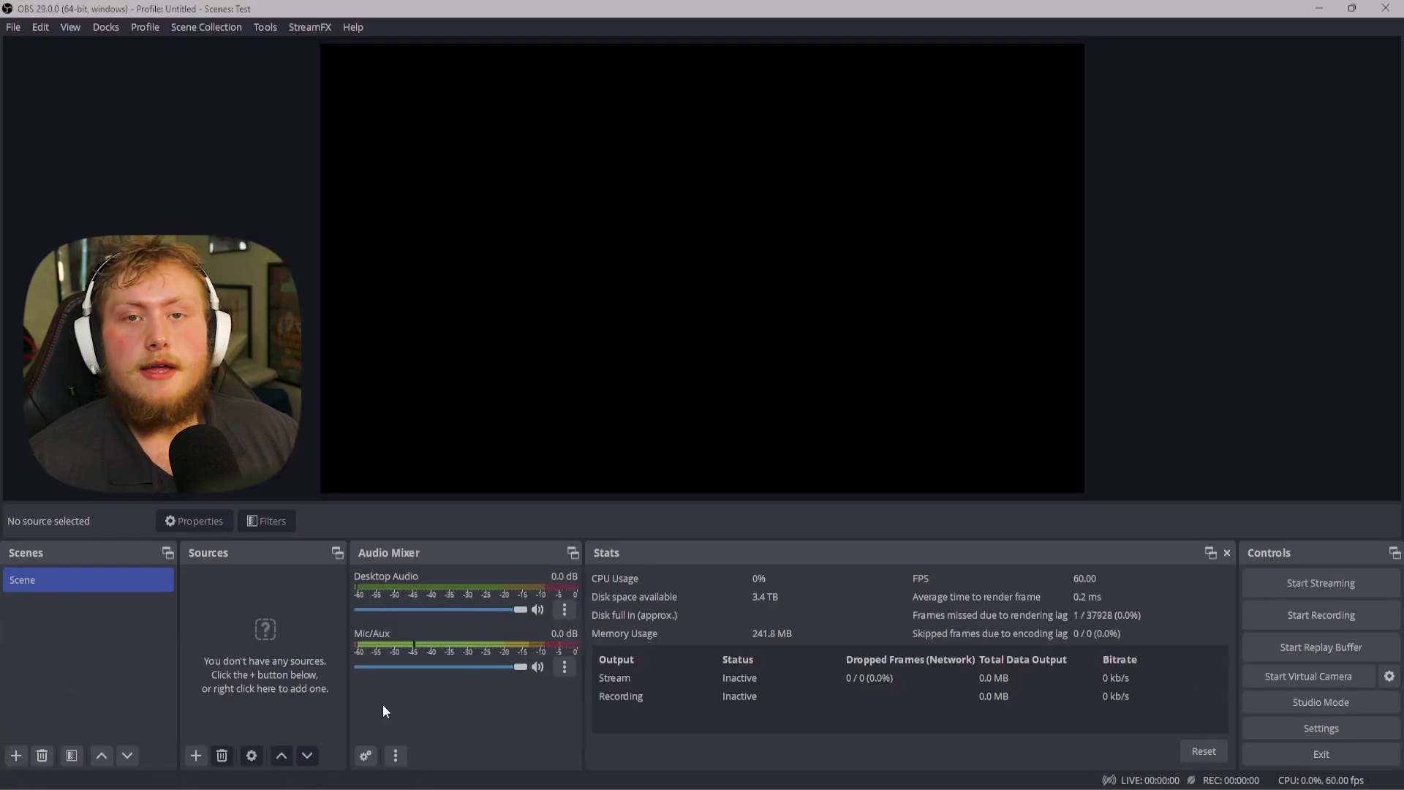
# - In Advanced Audio Properties, remove Mic/Aux from tracks 1, 4 and 5
pyautogui.click(366, 754)
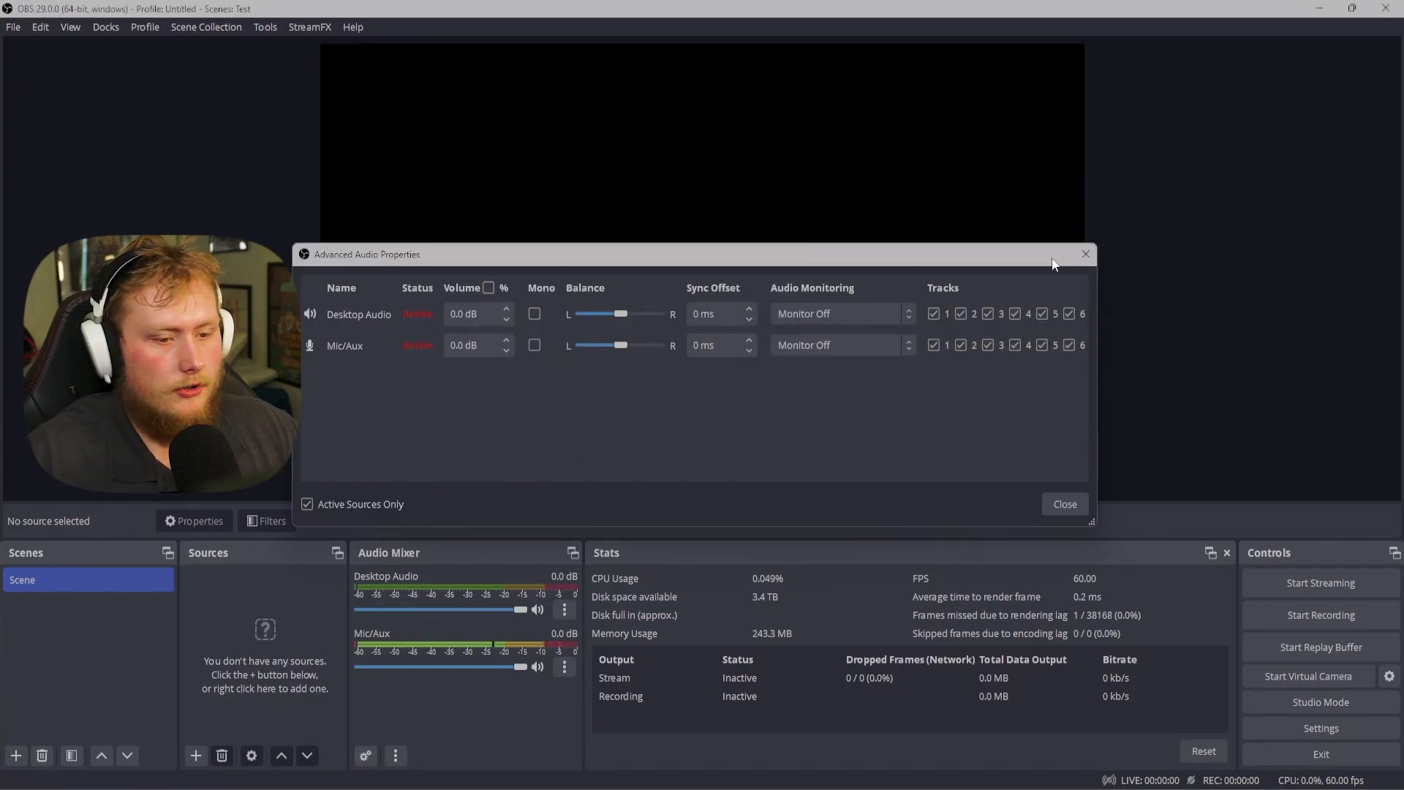
pyautogui.click(1085, 254)
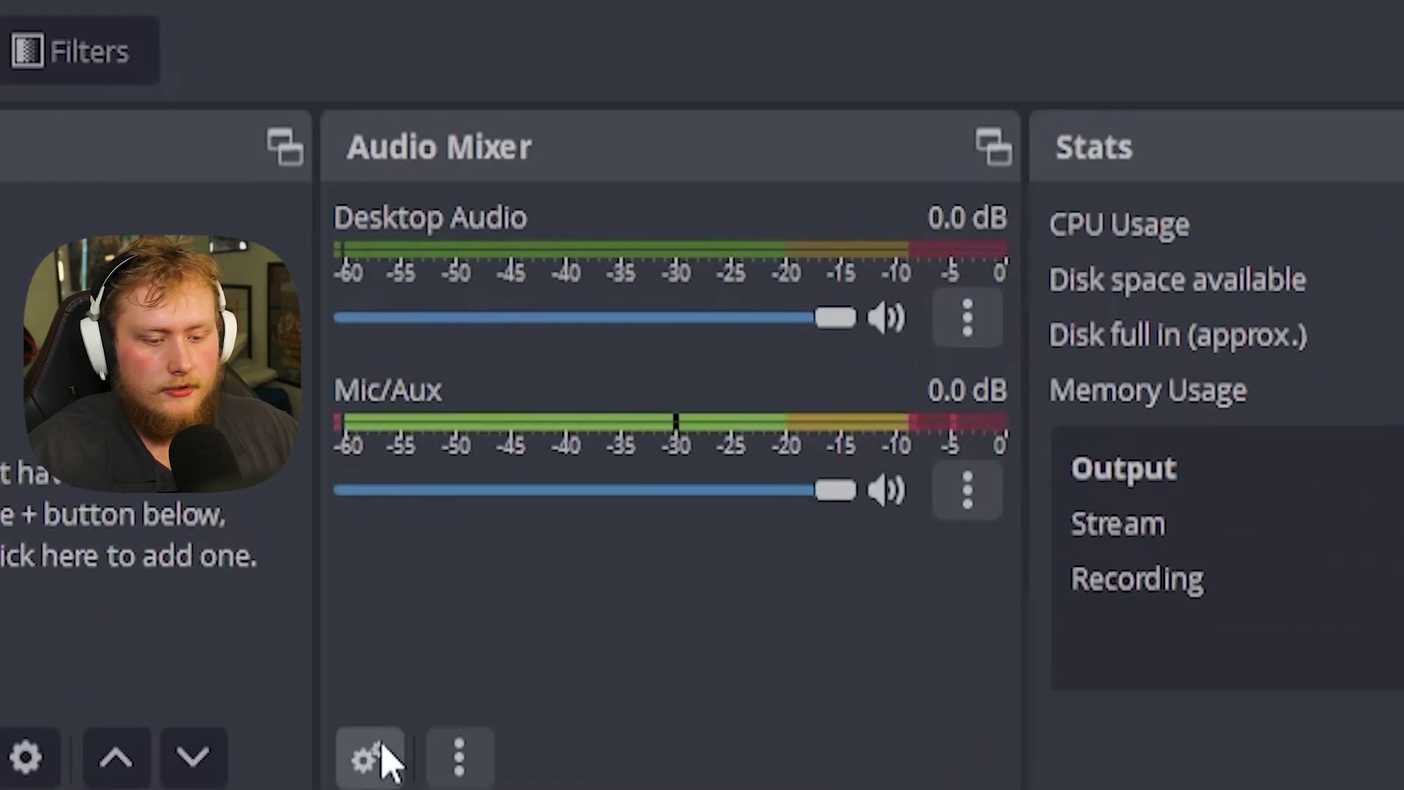
pyautogui.click(366, 754)
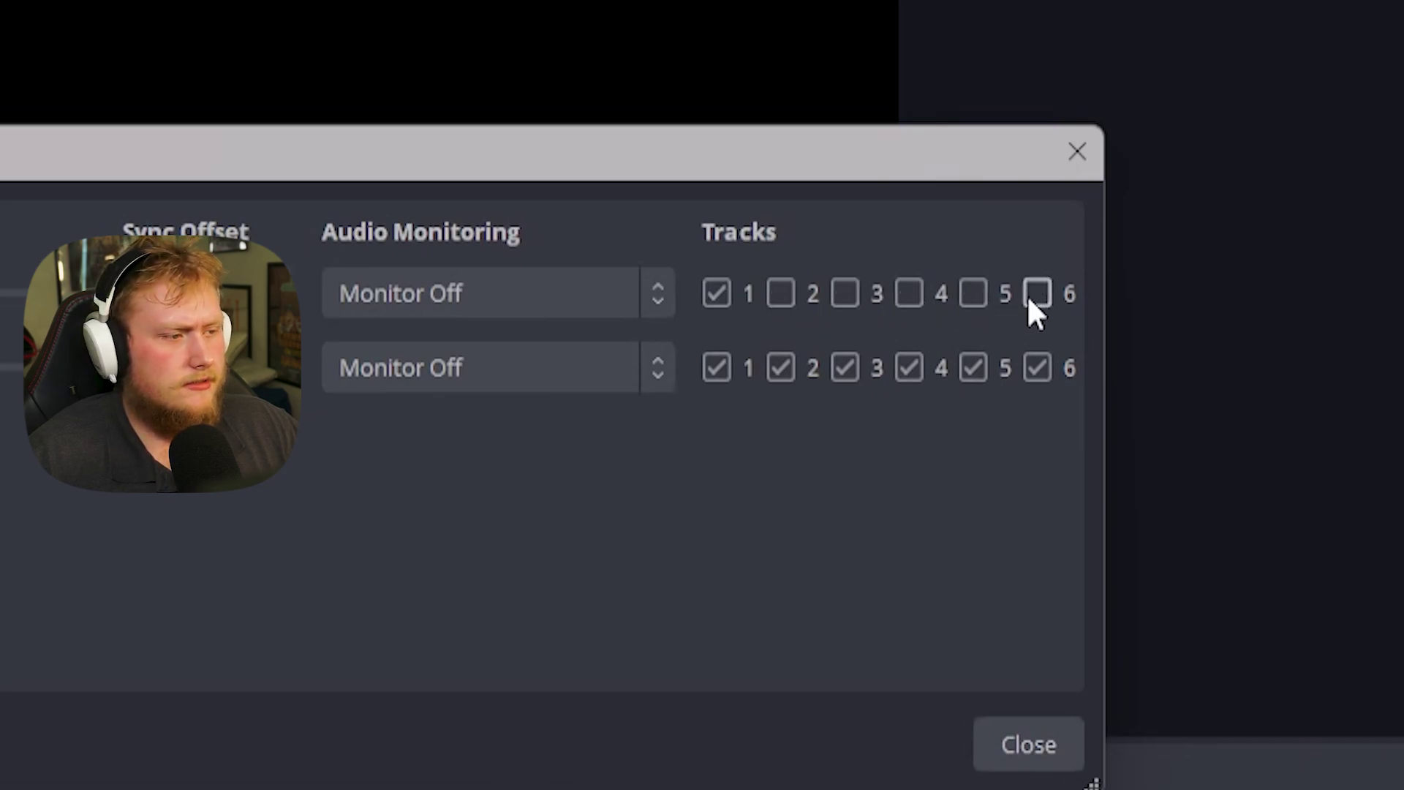
pyautogui.click(720, 367)
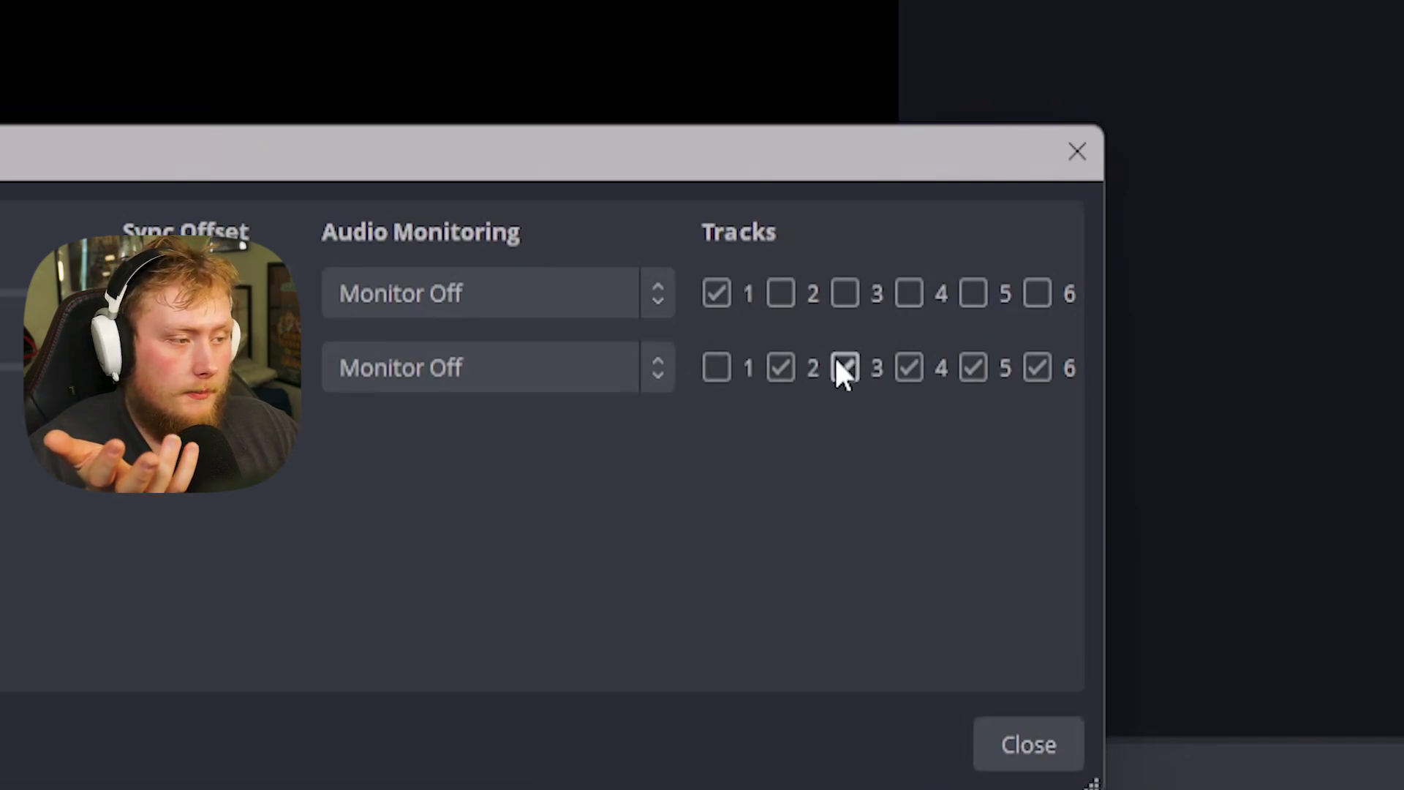
pyautogui.click(905, 368)
pyautogui.click(974, 368)
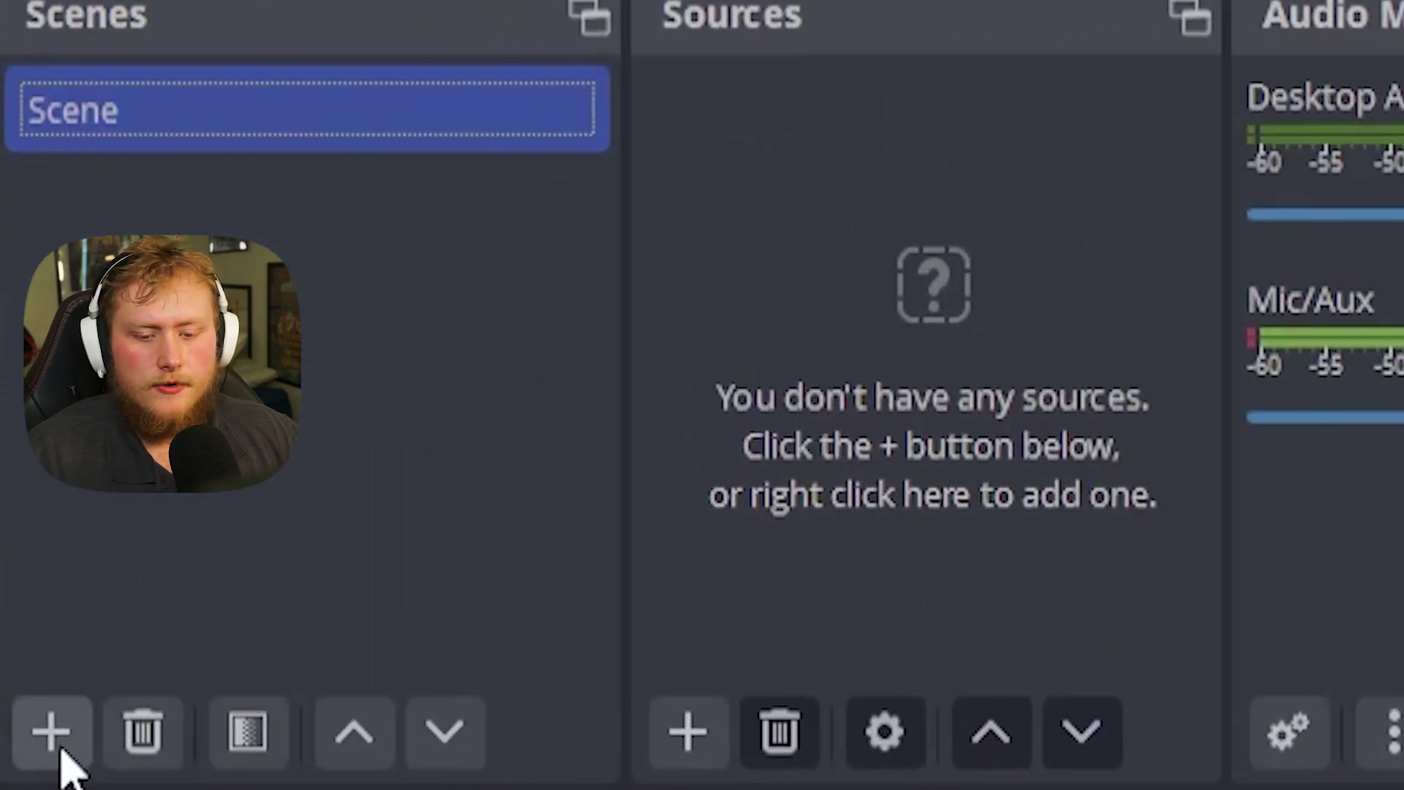
# - Add a new scene under Scenes and name it 'Test Recording'
pyautogui.click(61, 750)
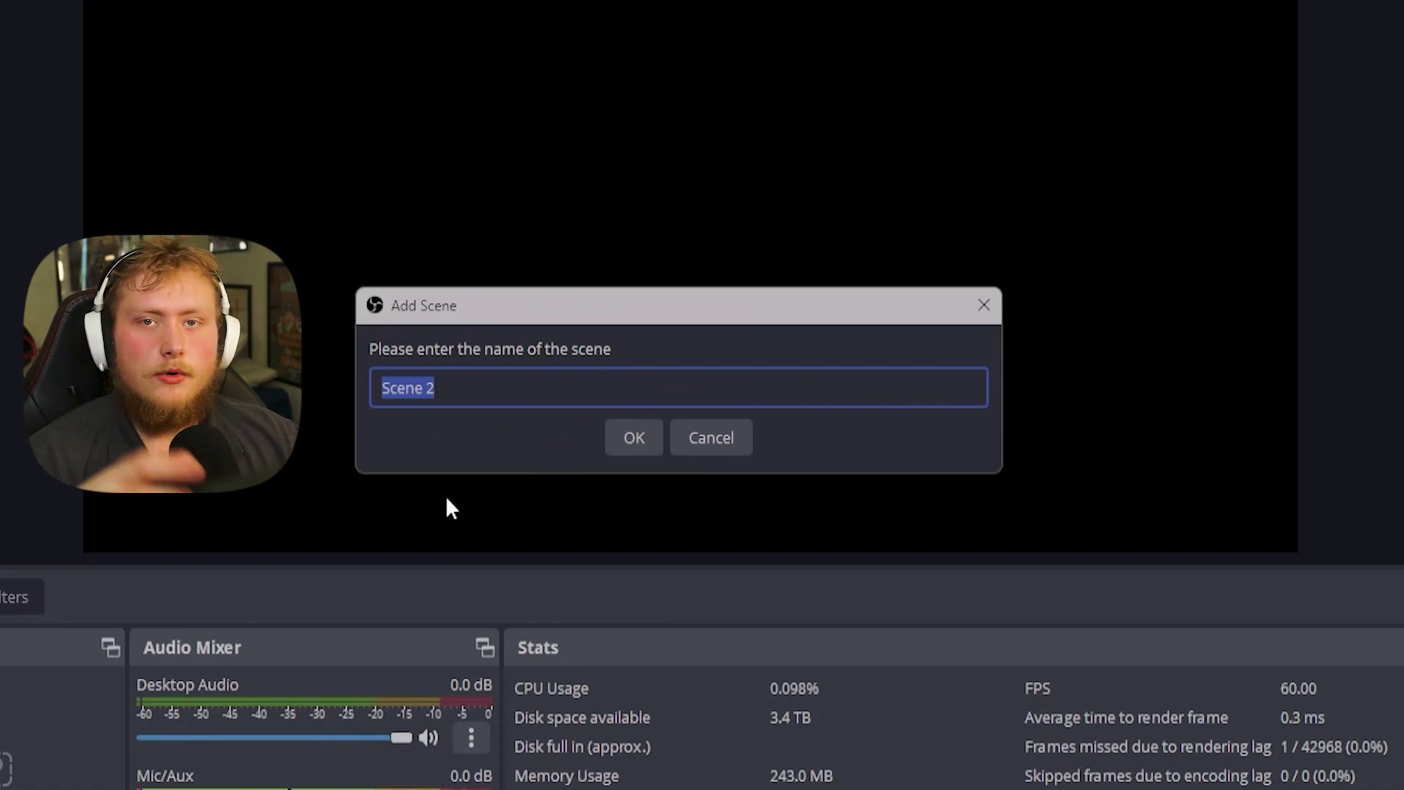
pyautogui.press('BackSpace')
pyautogui.write('Test R')
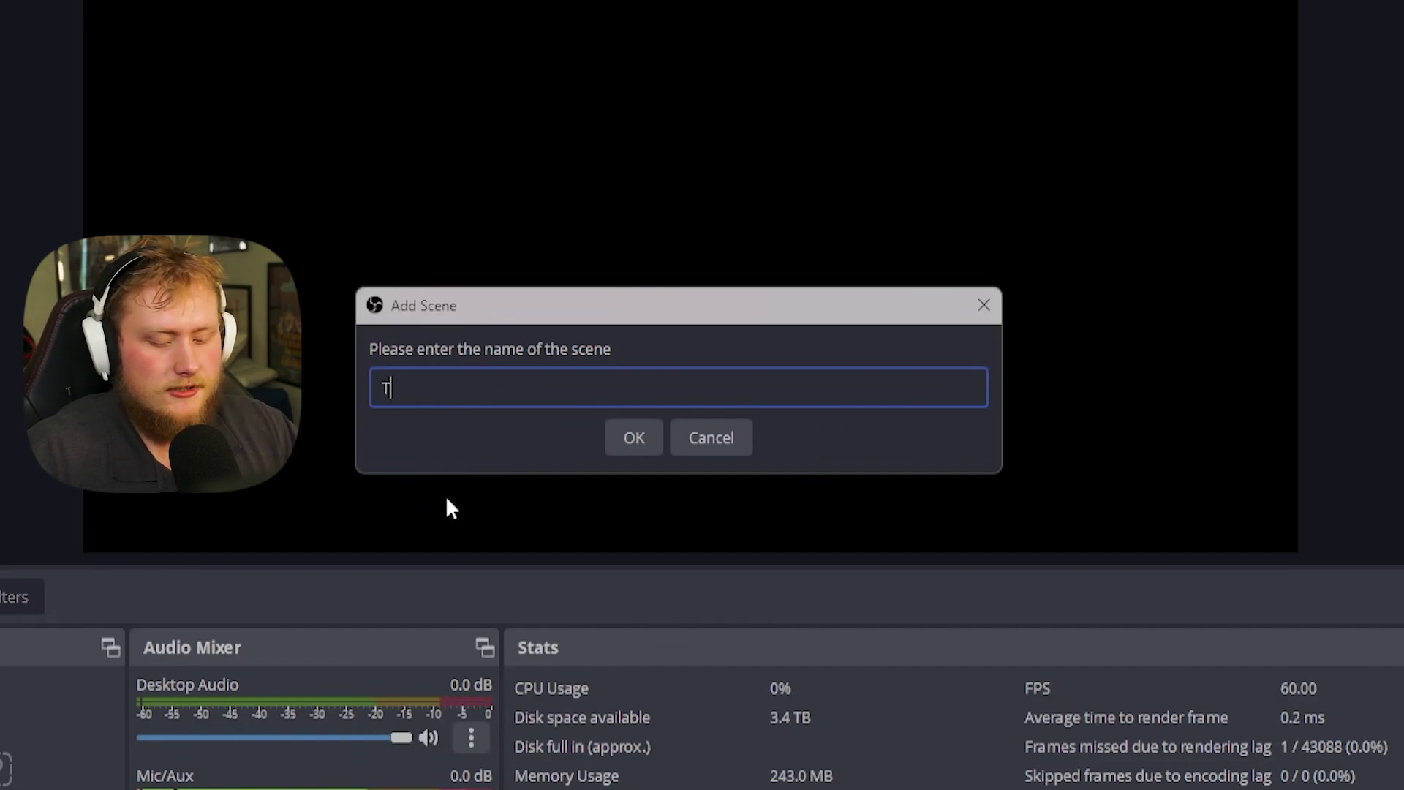
pyautogui.write('ecording')
pyautogui.press('Return')
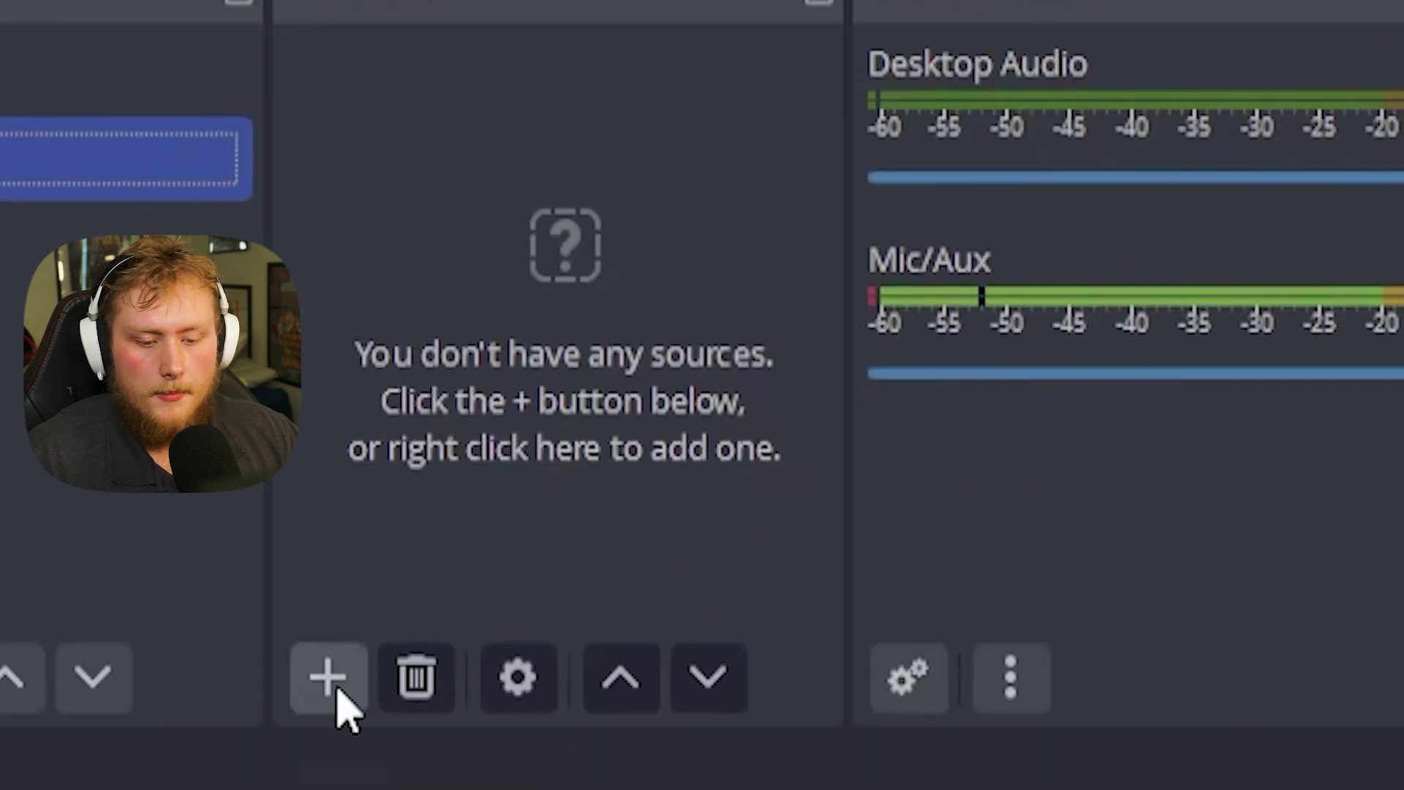
# - Add a Game Capture source named 'Minecraft'
pyautogui.click(339, 699)
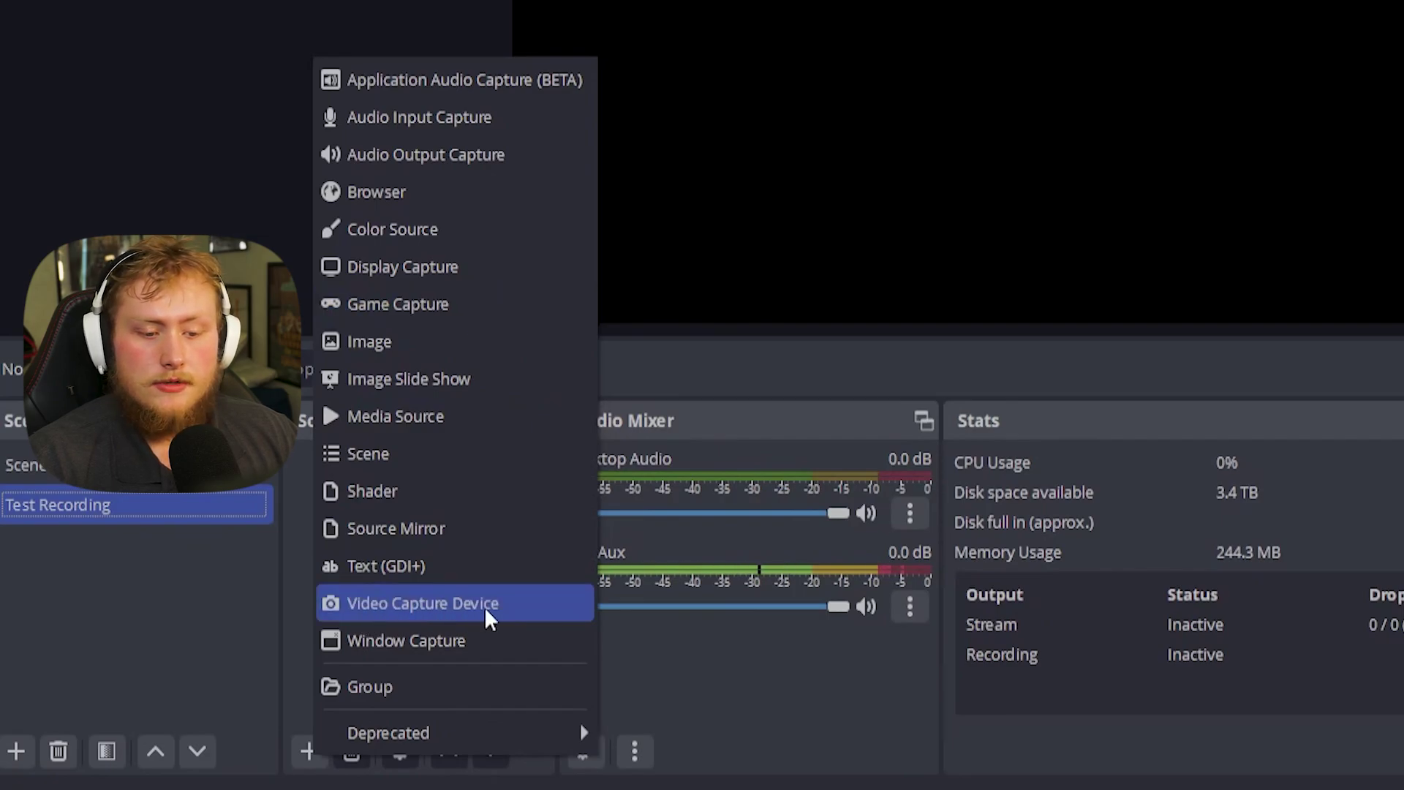
pyautogui.click(483, 305)
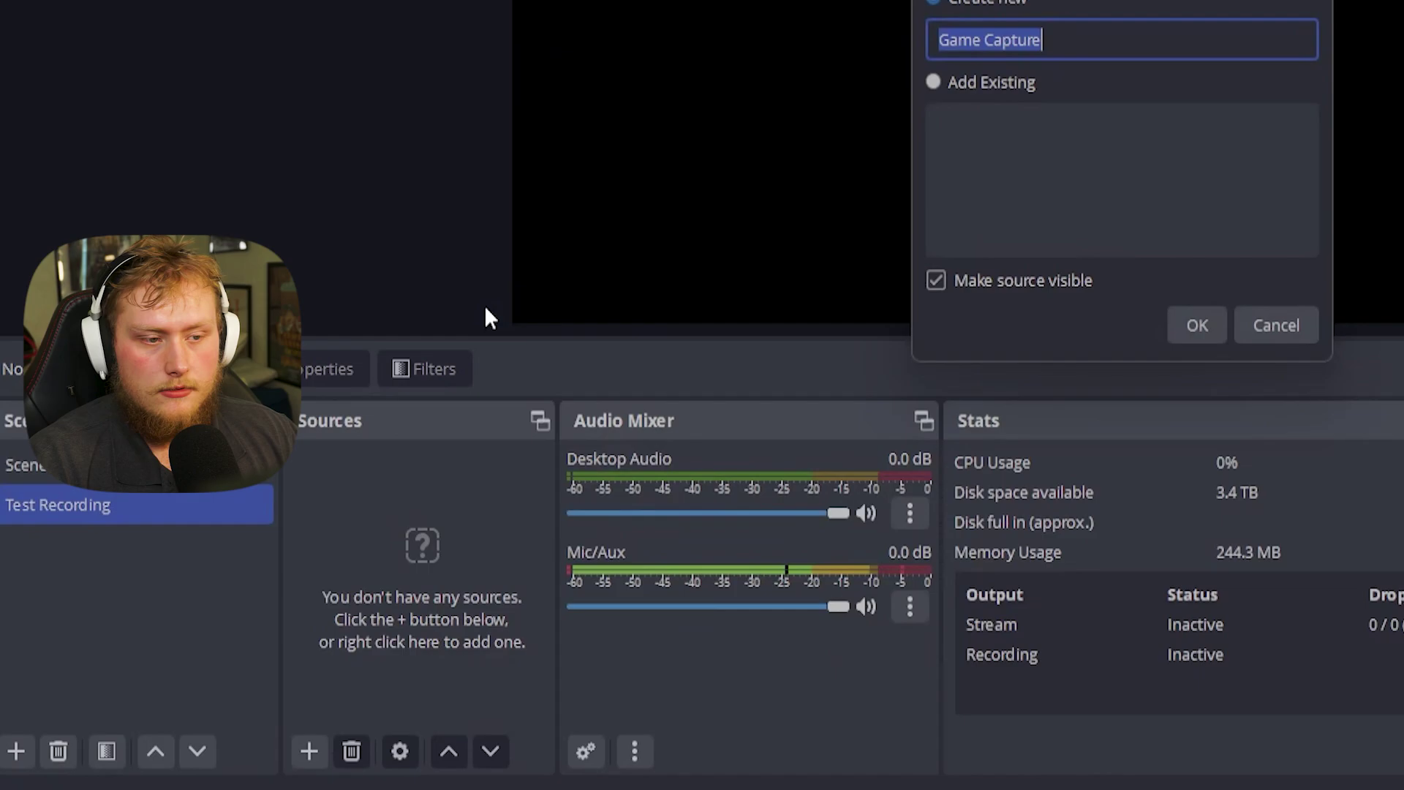
pyautogui.press('BackSpace')
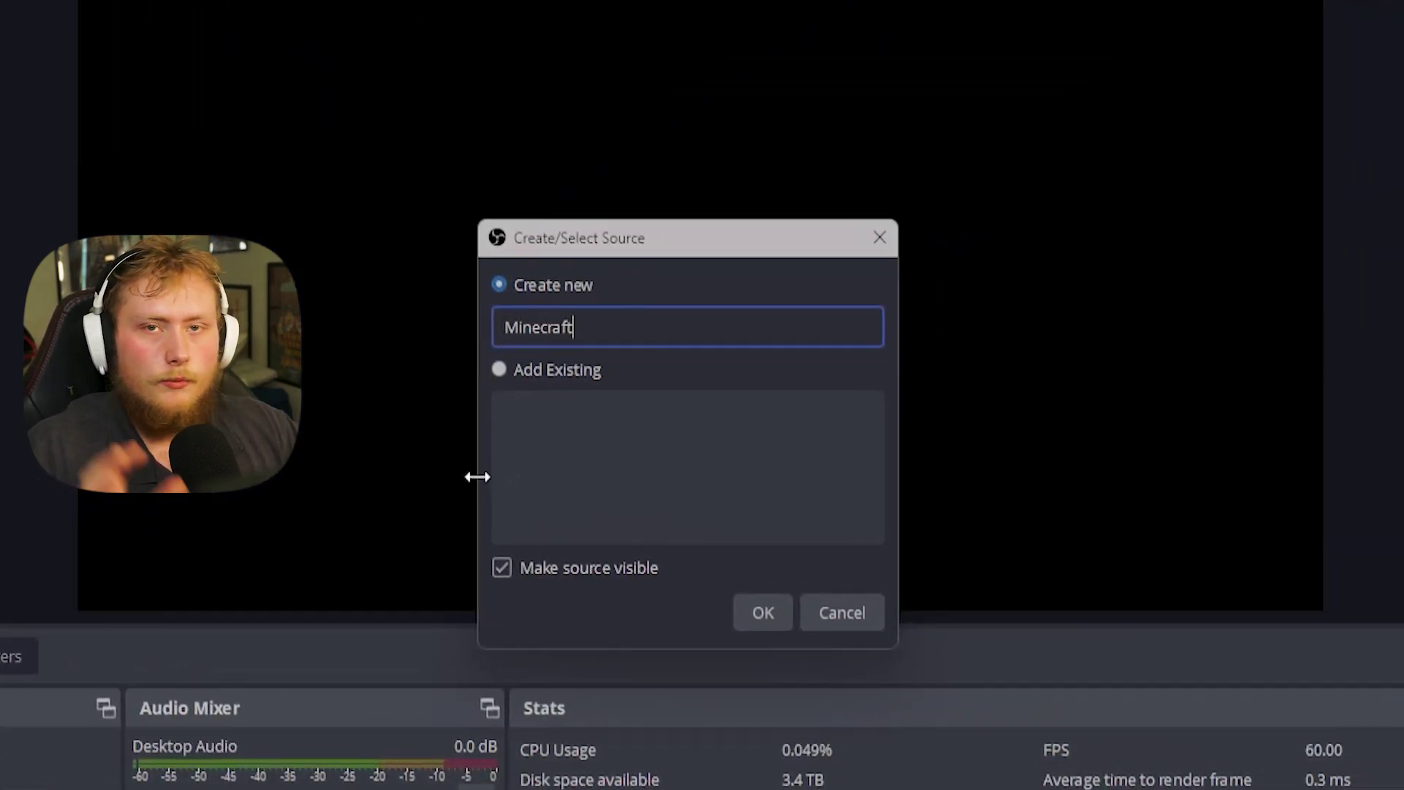
pyautogui.write('Minecraft')
pyautogui.press('Return')
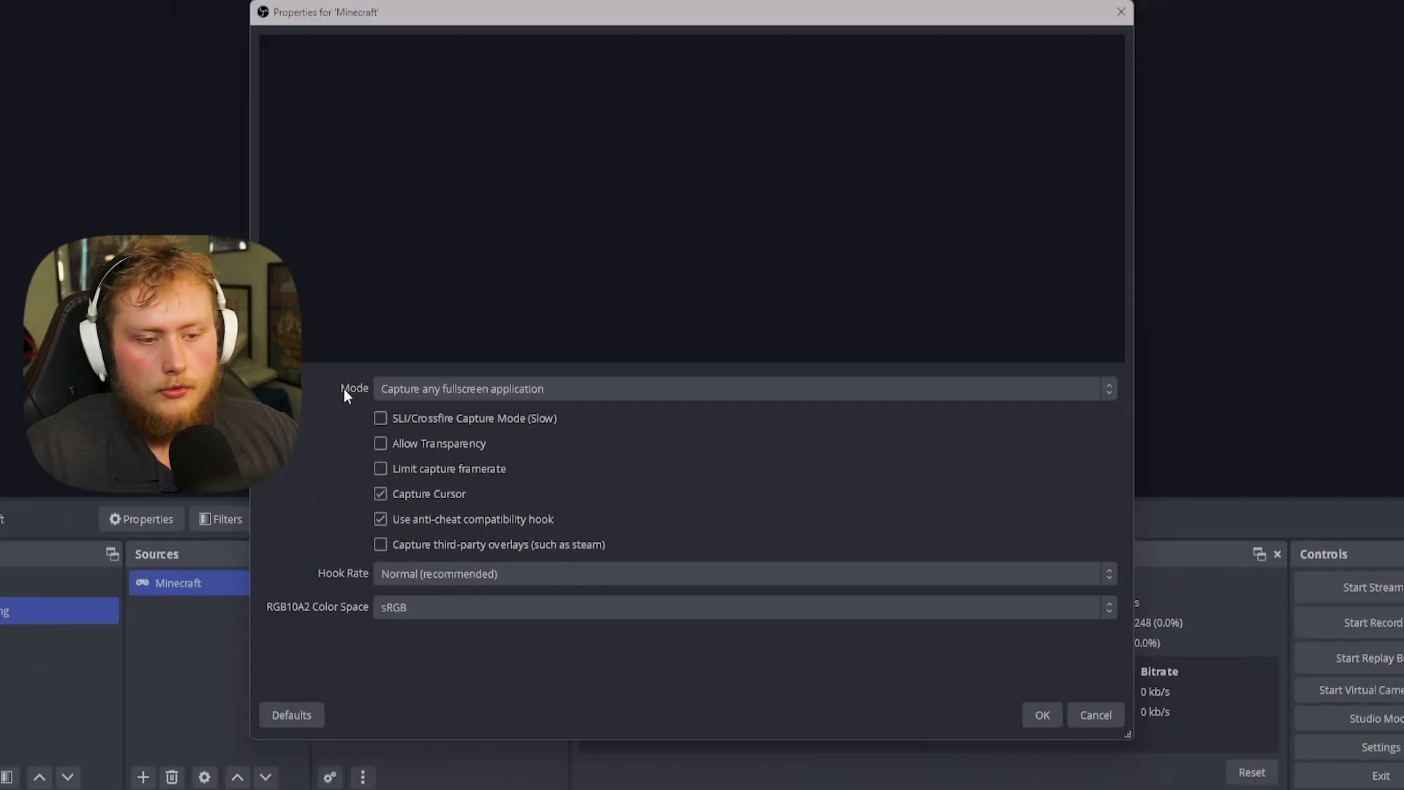
# - Set the capture mode to a specific window, choosing the Minecraft 1.8.9 window, and confirm
pyautogui.click(382, 390)
pyautogui.click(427, 428)
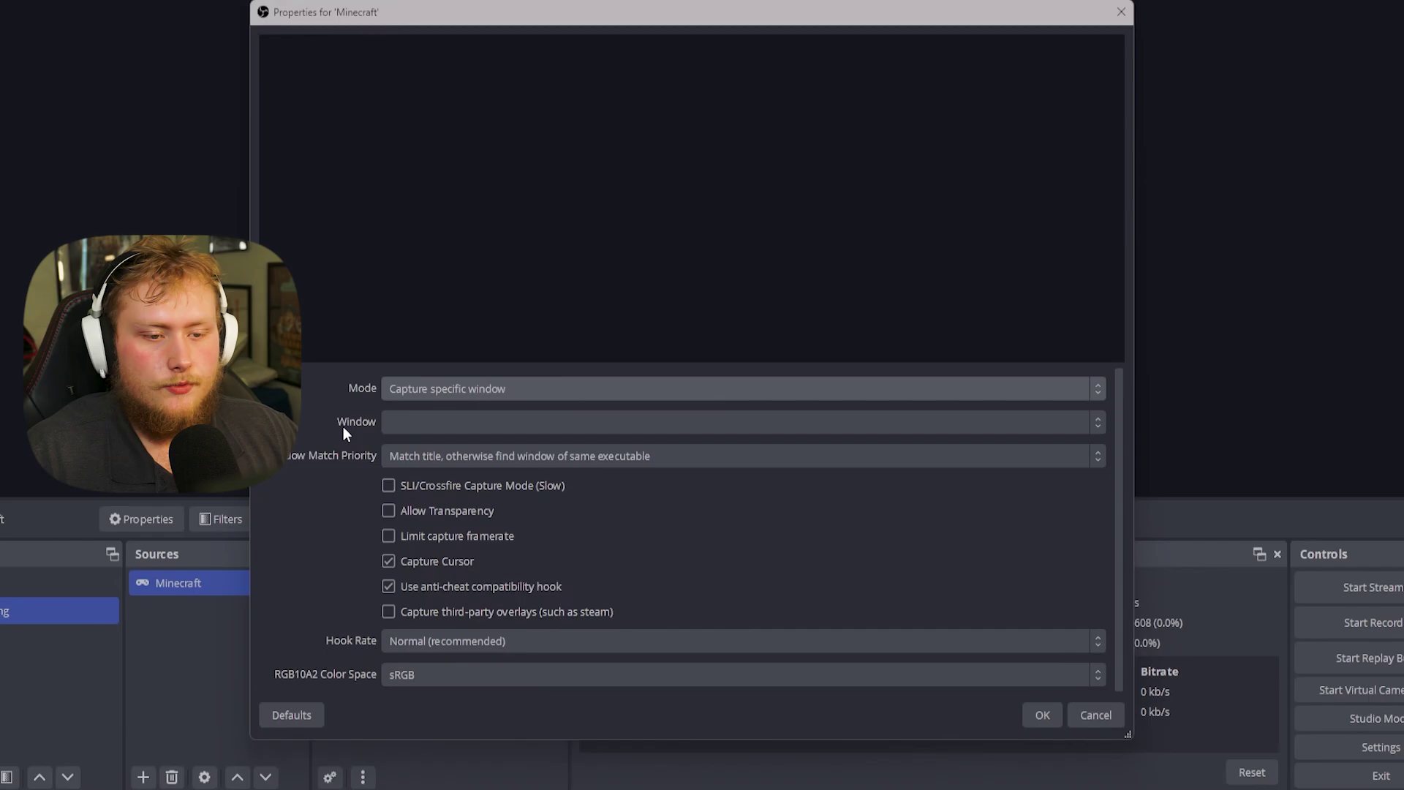
pyautogui.click(393, 419)
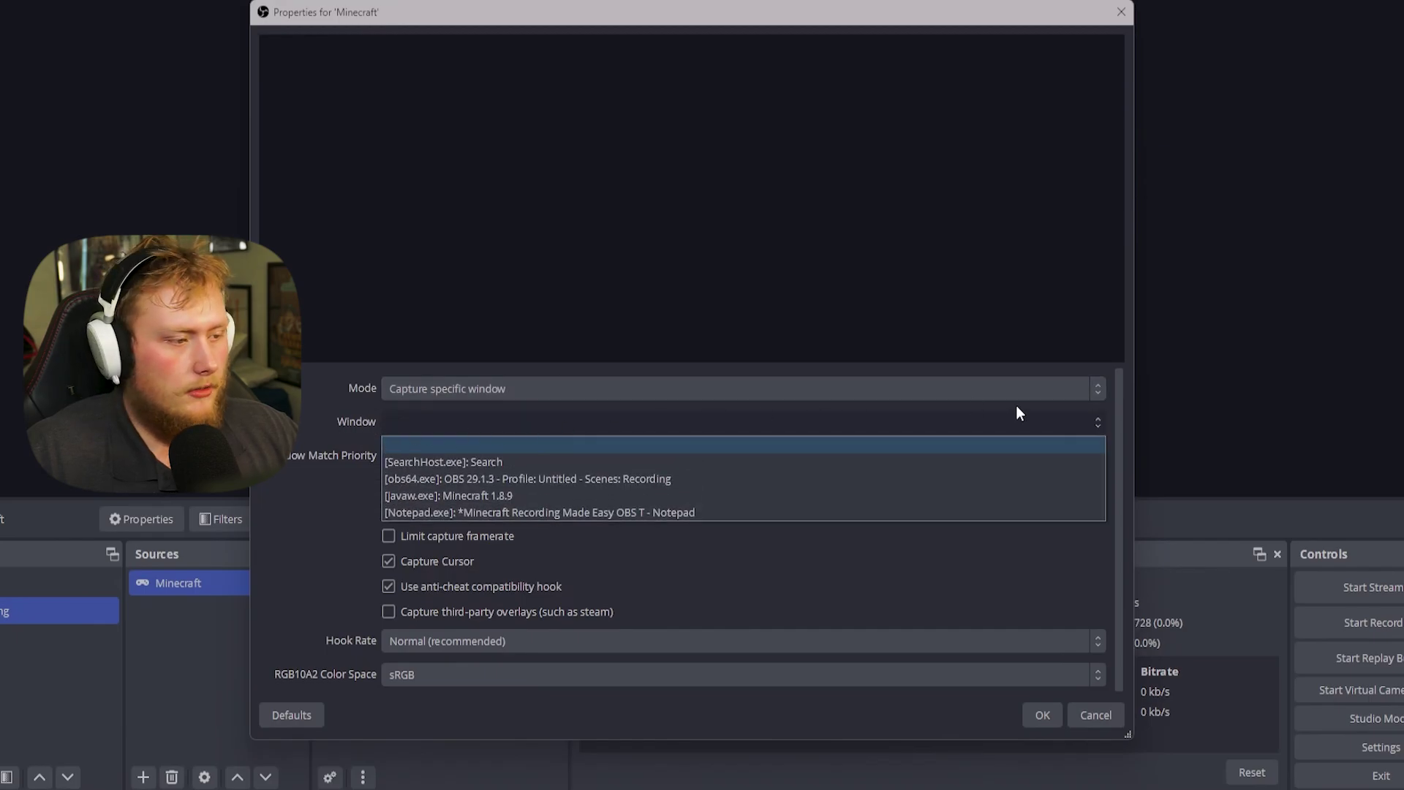
pyautogui.click(502, 493)
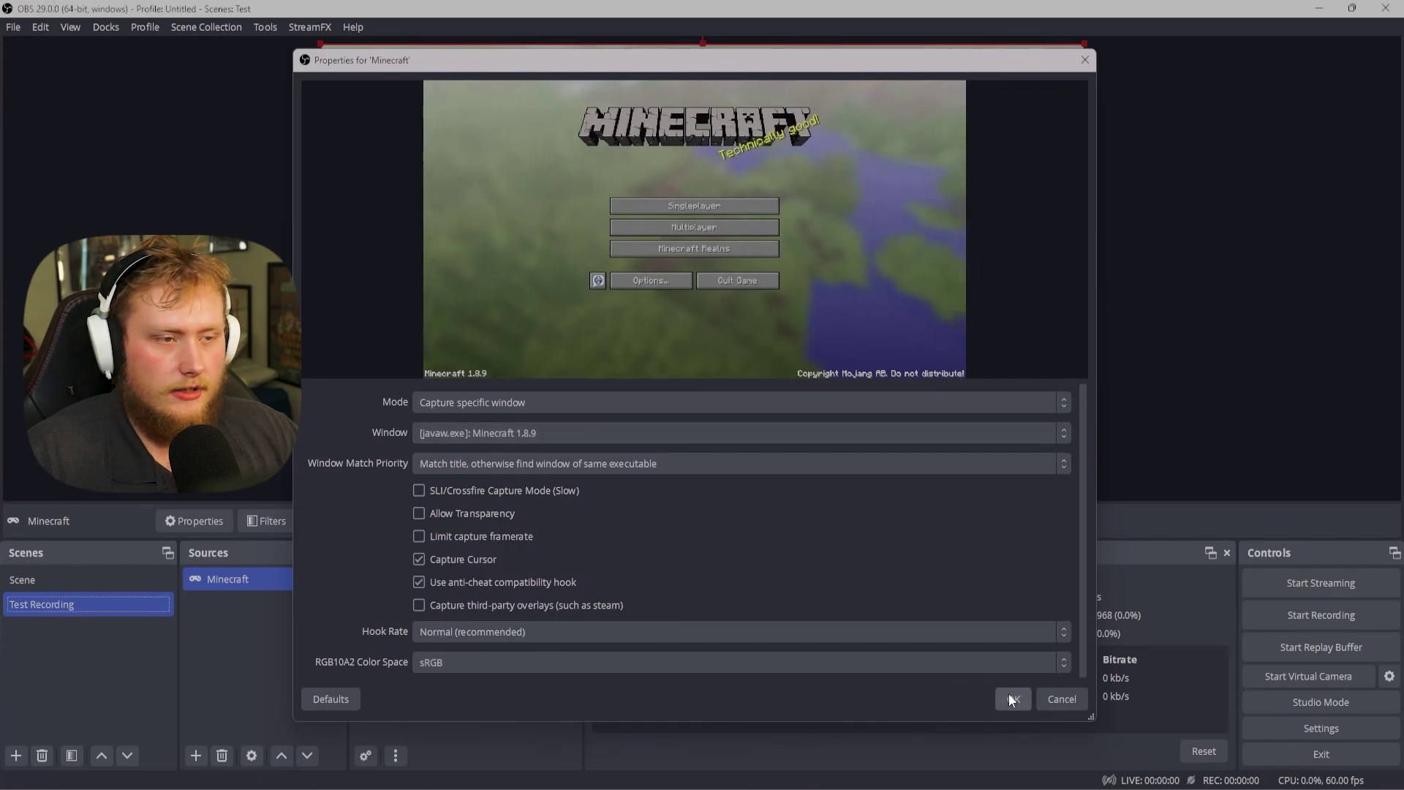
pyautogui.click(1011, 698)
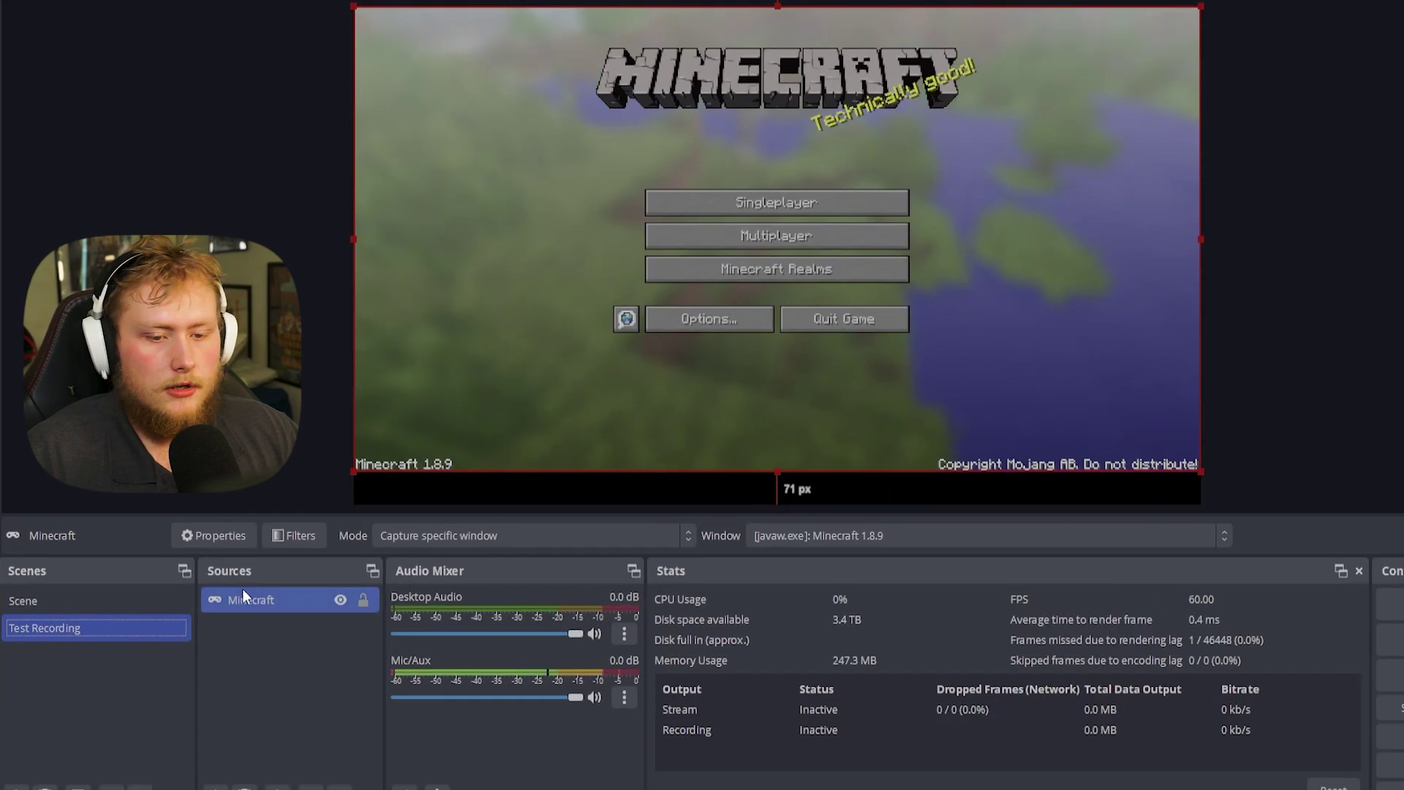
# - Apply Transform > Stretch to screen to the Minecraft source
pyautogui.rightClick(221, 584)
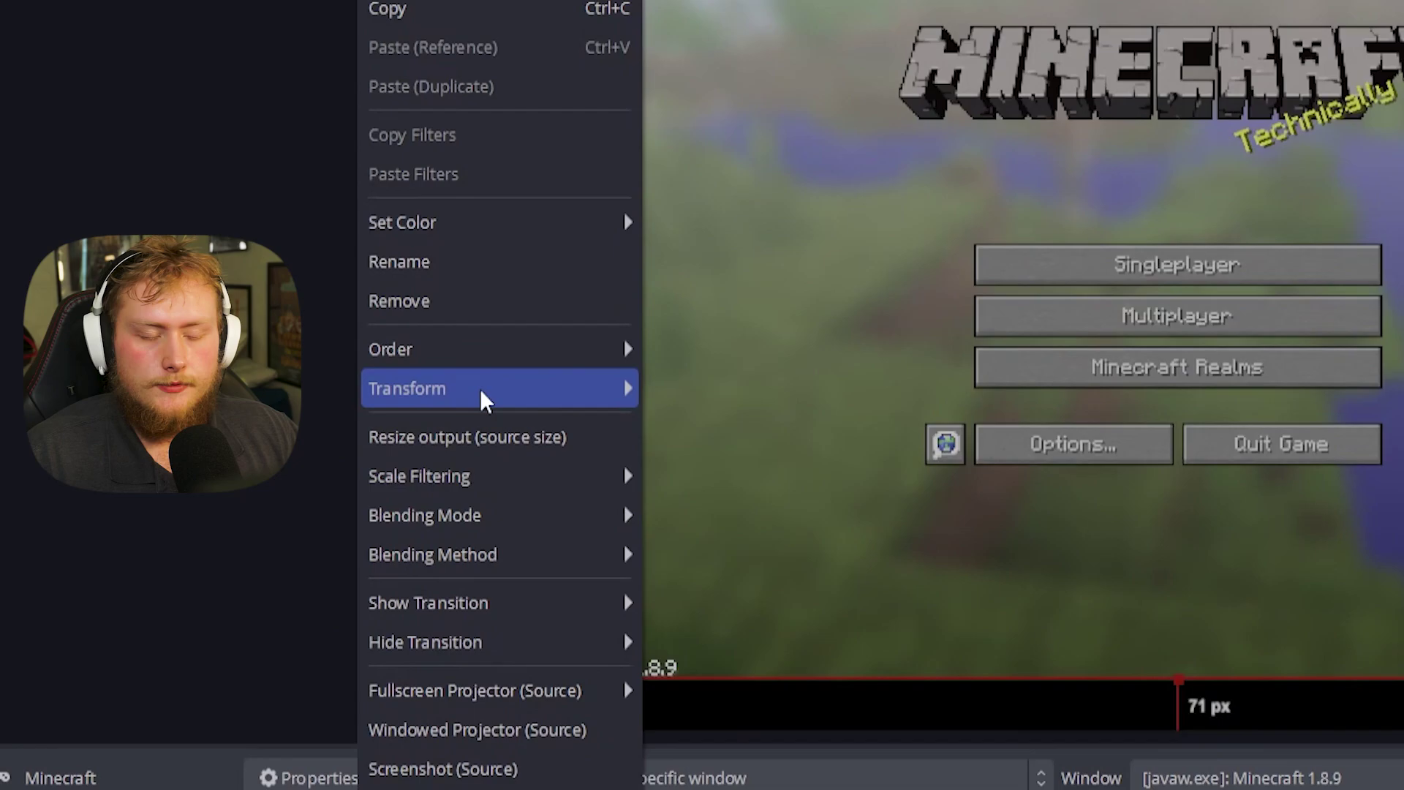
pyautogui.moveTo(454, 248)
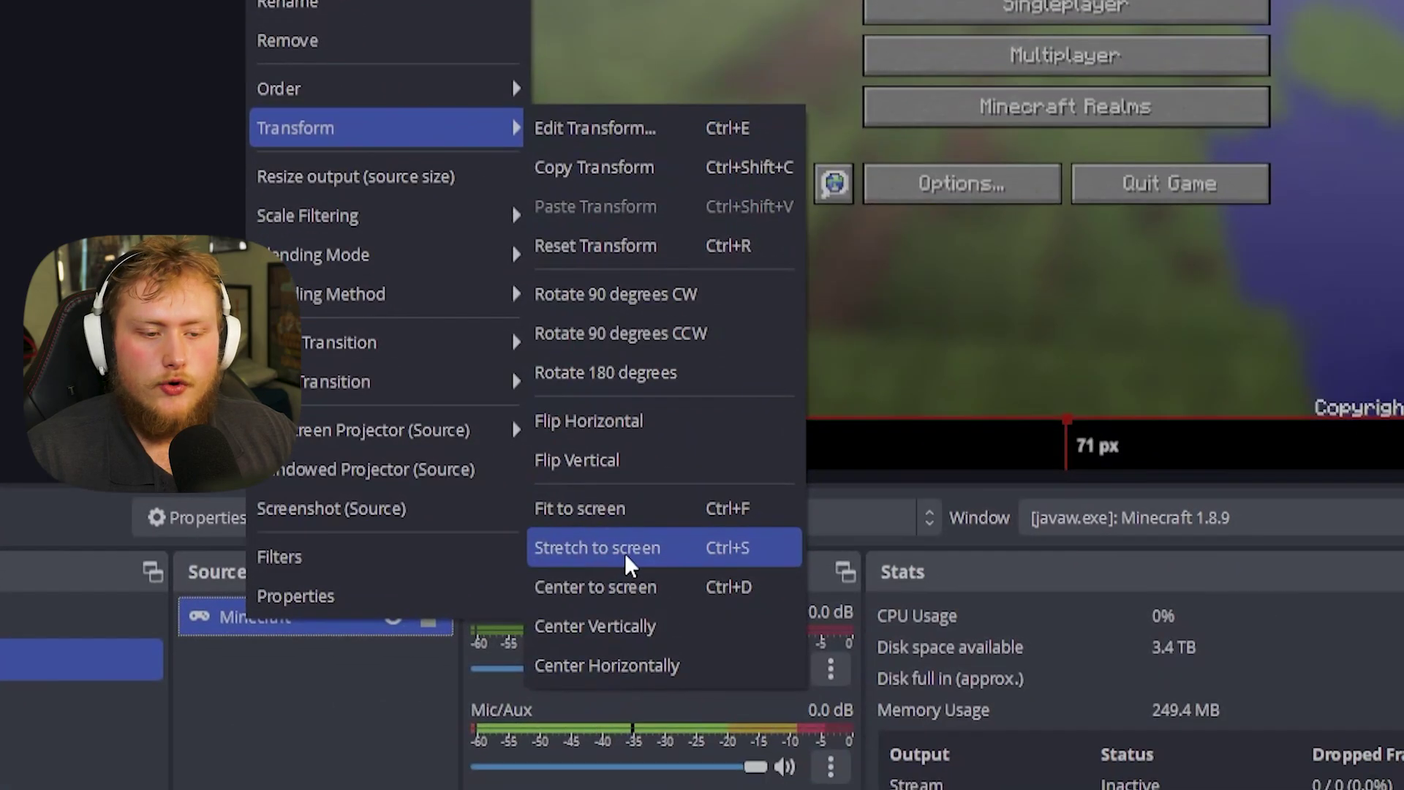
pyautogui.click(704, 720)
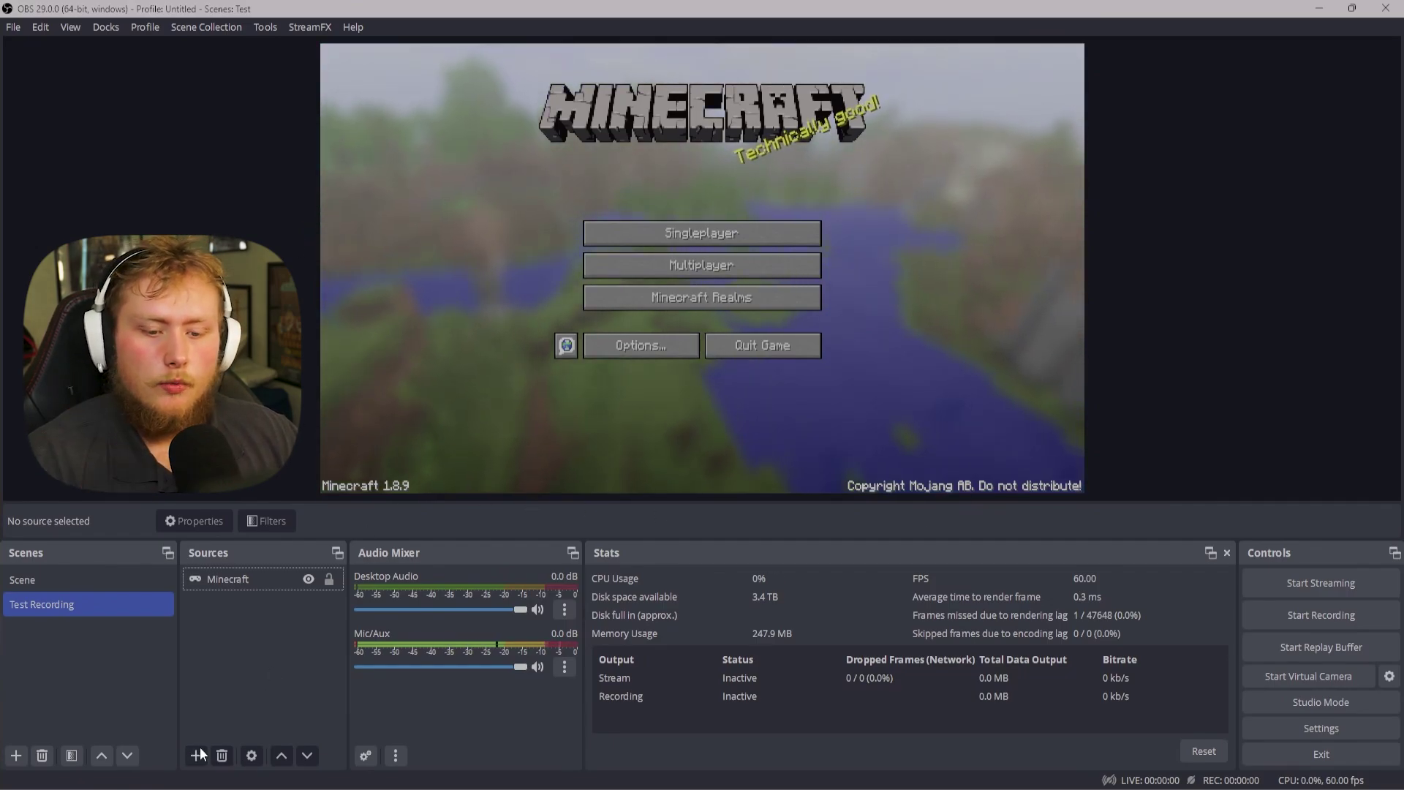
# - Add a Video Capture Device source named 'Webcam' using the Cam Link Pro HDMI-1 / Multiview device
pyautogui.click(199, 753)
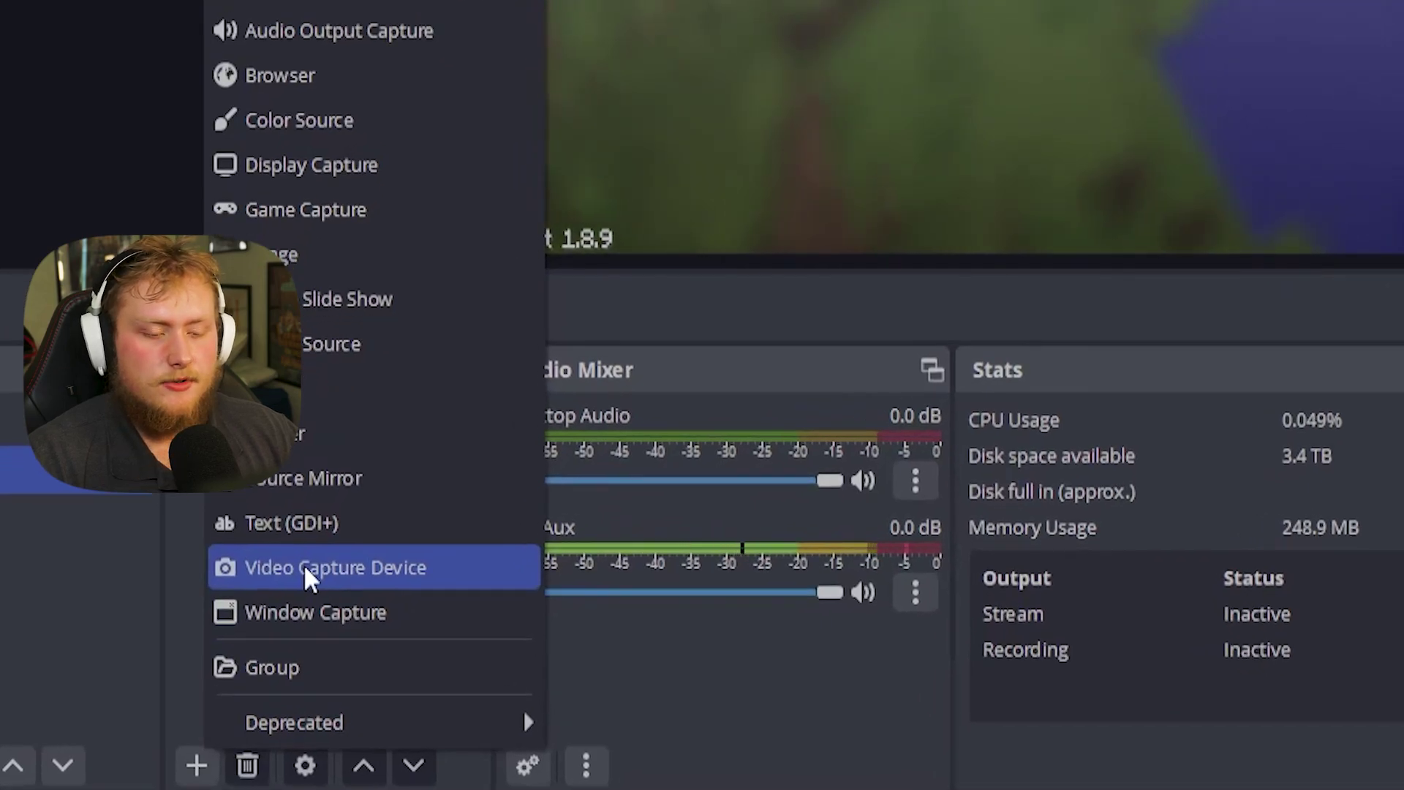
pyautogui.click(304, 564)
pyautogui.press('BackSpace')
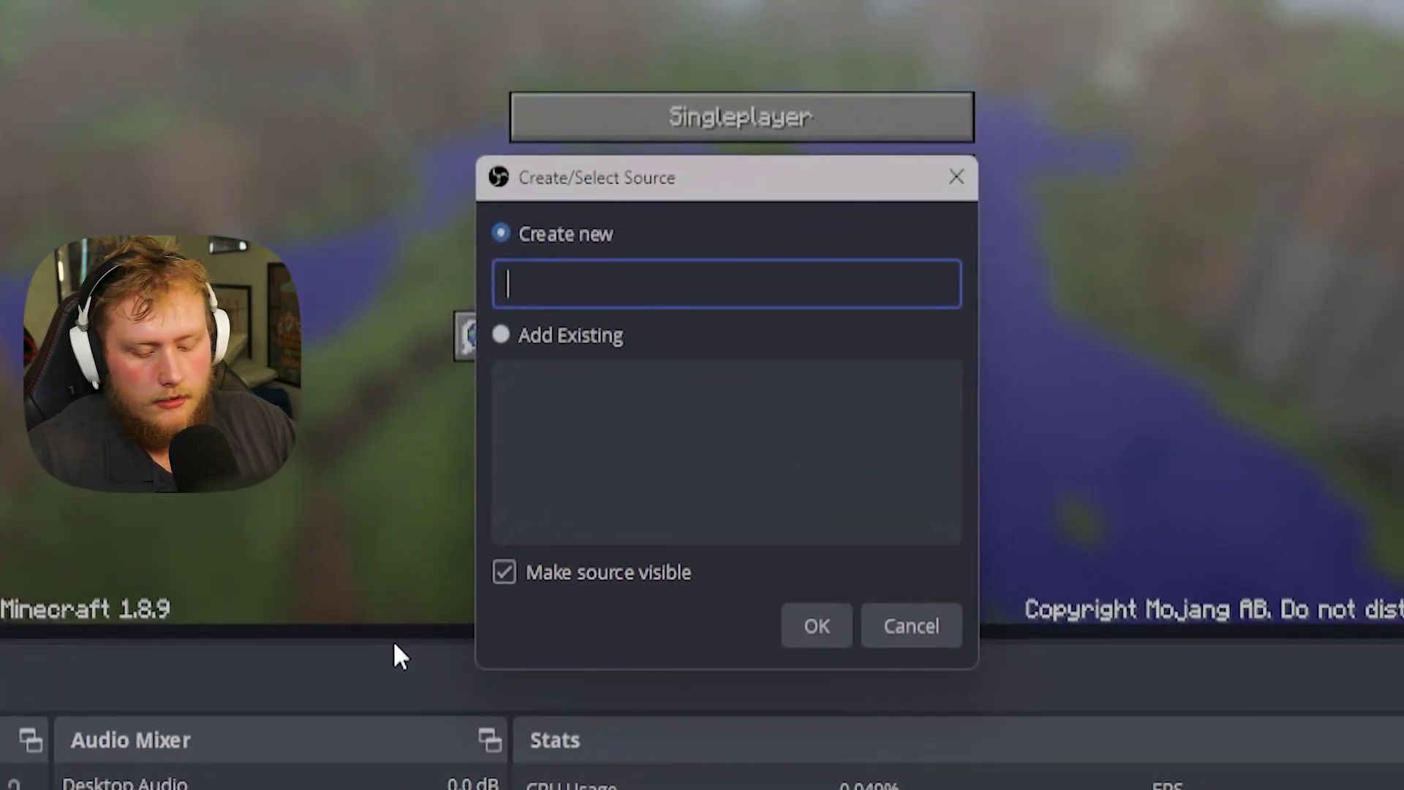
pyautogui.write('Webcam')
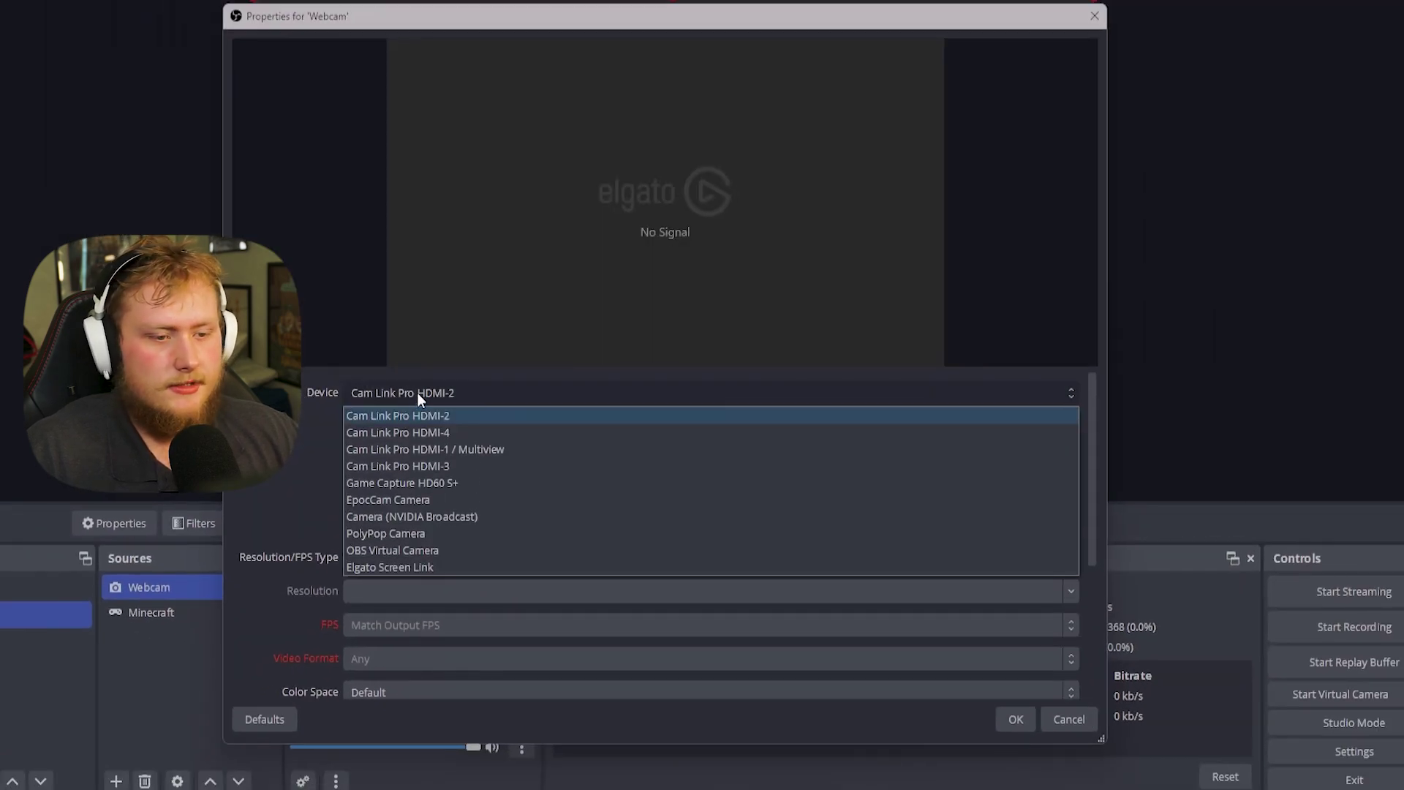
pyautogui.click(447, 450)
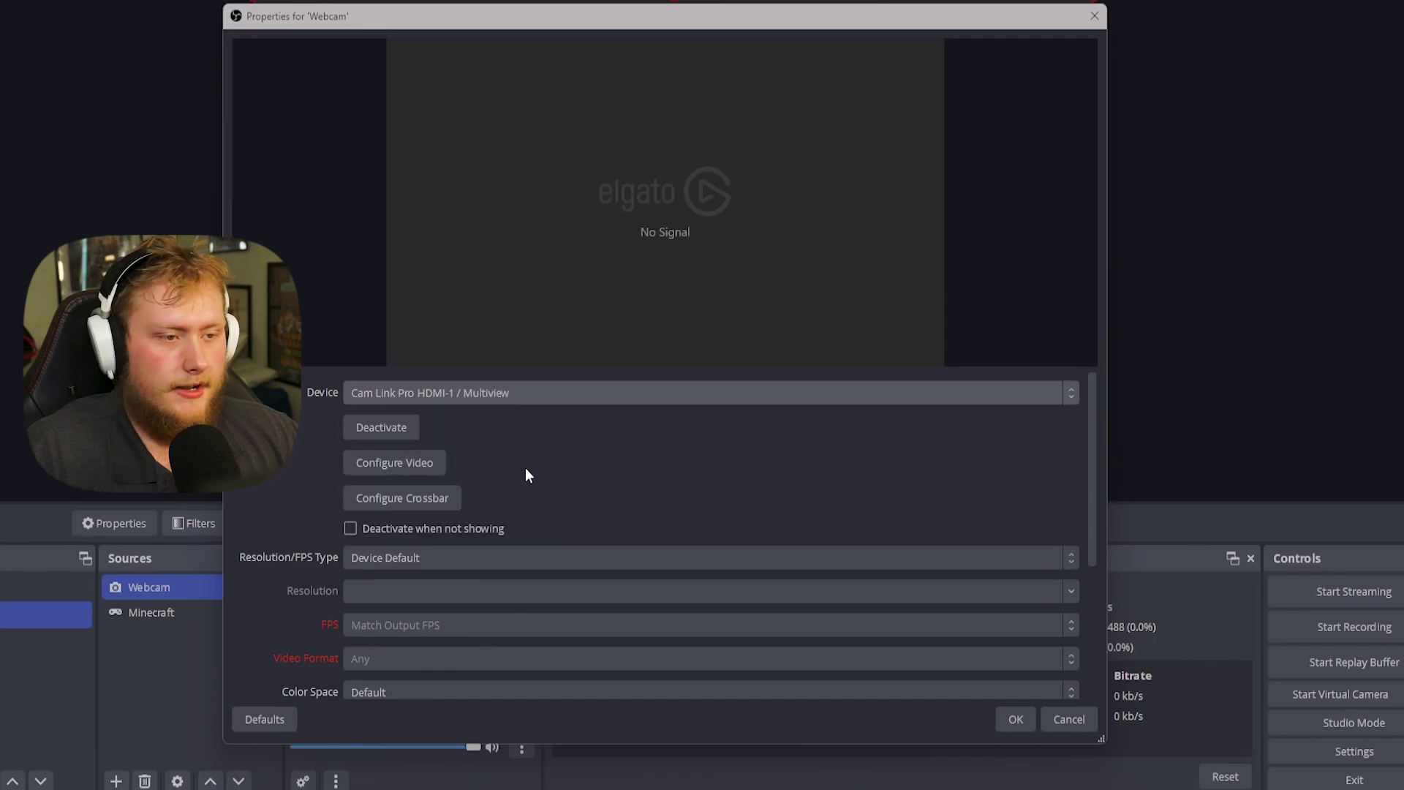
pyautogui.click(1015, 719)
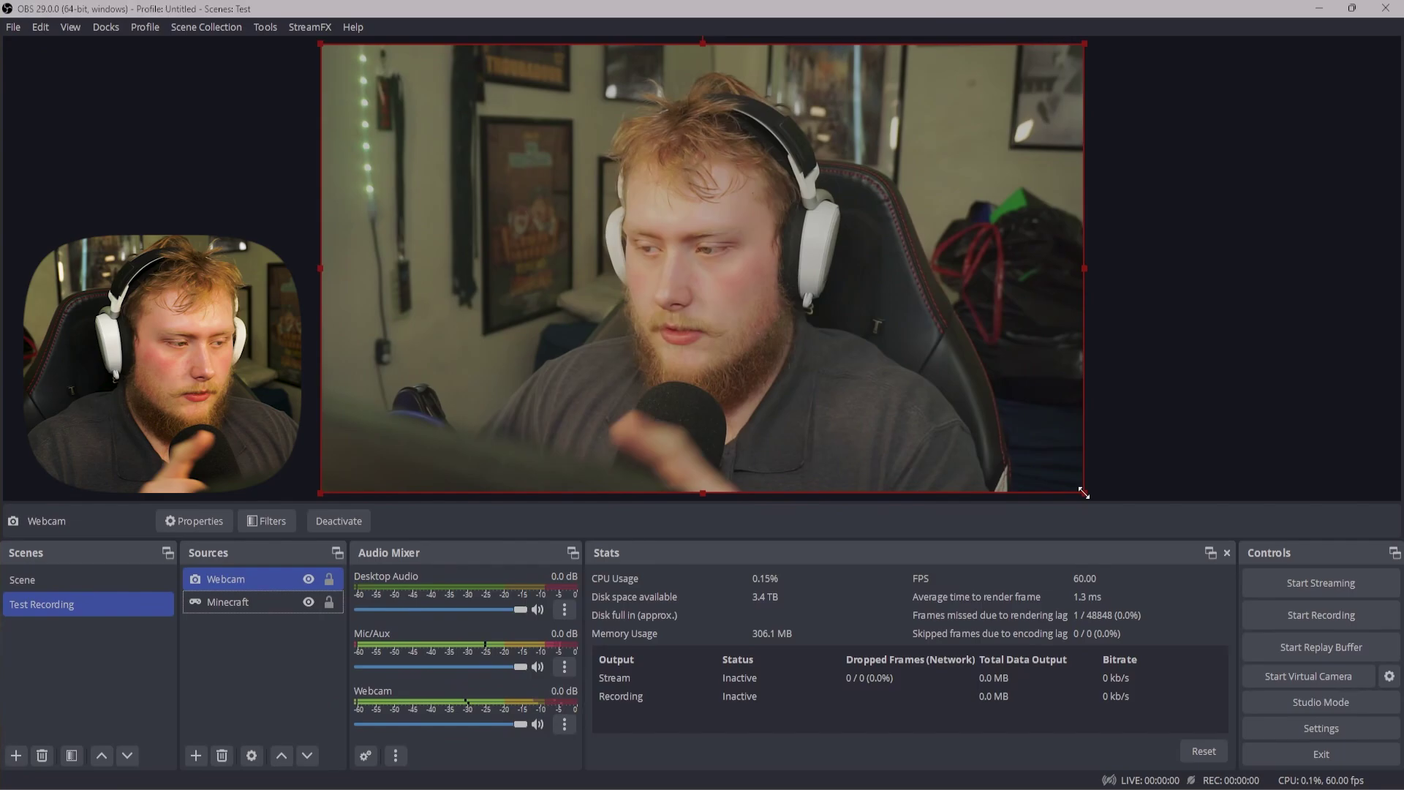
# - Resize the Webcam into a small overlay and drag it to the canvas's top-left corner
pyautogui.click(717, 212)
pyautogui.click(734, 323)
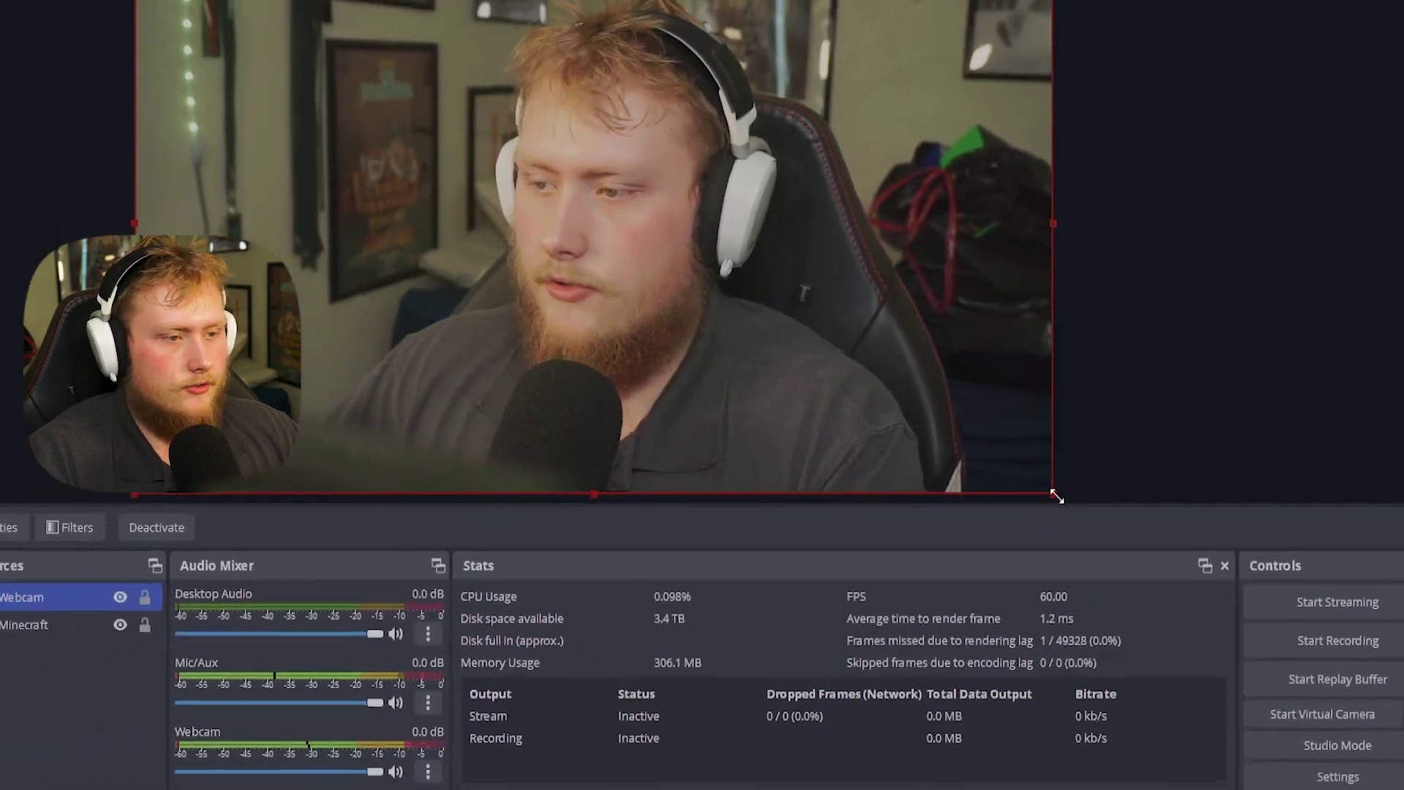
pyautogui.moveTo(930, 497); pyautogui.dragTo(824, 443)
pyautogui.moveTo(1032, 466); pyautogui.dragTo(537, 169)
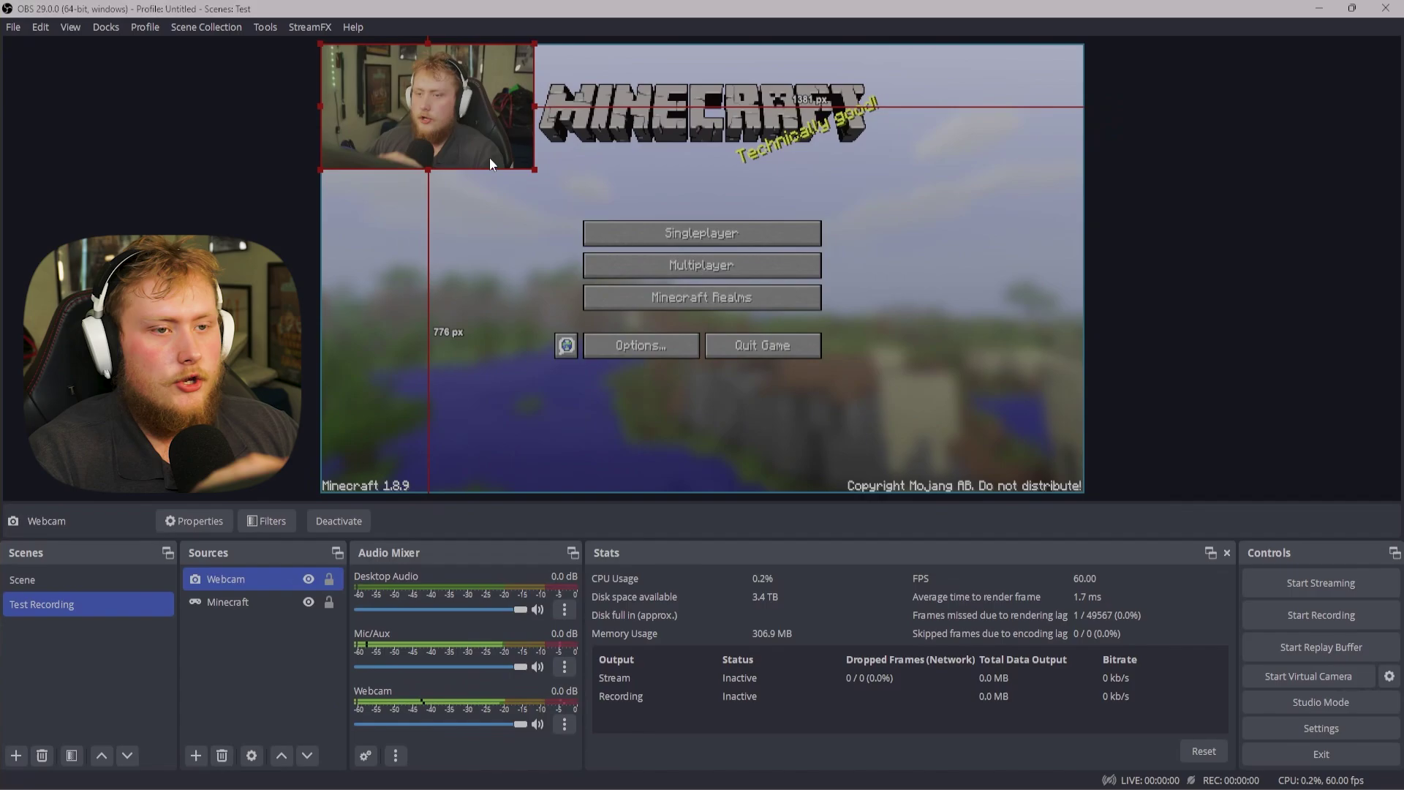
pyautogui.moveTo(466, 89)
pyautogui.mouseDown()
pyautogui.moveTo(479, 198)
pyautogui.moveTo(698, 329)
pyautogui.moveTo(908, 220)
pyautogui.moveTo(464, 88)
pyautogui.mouseUp()
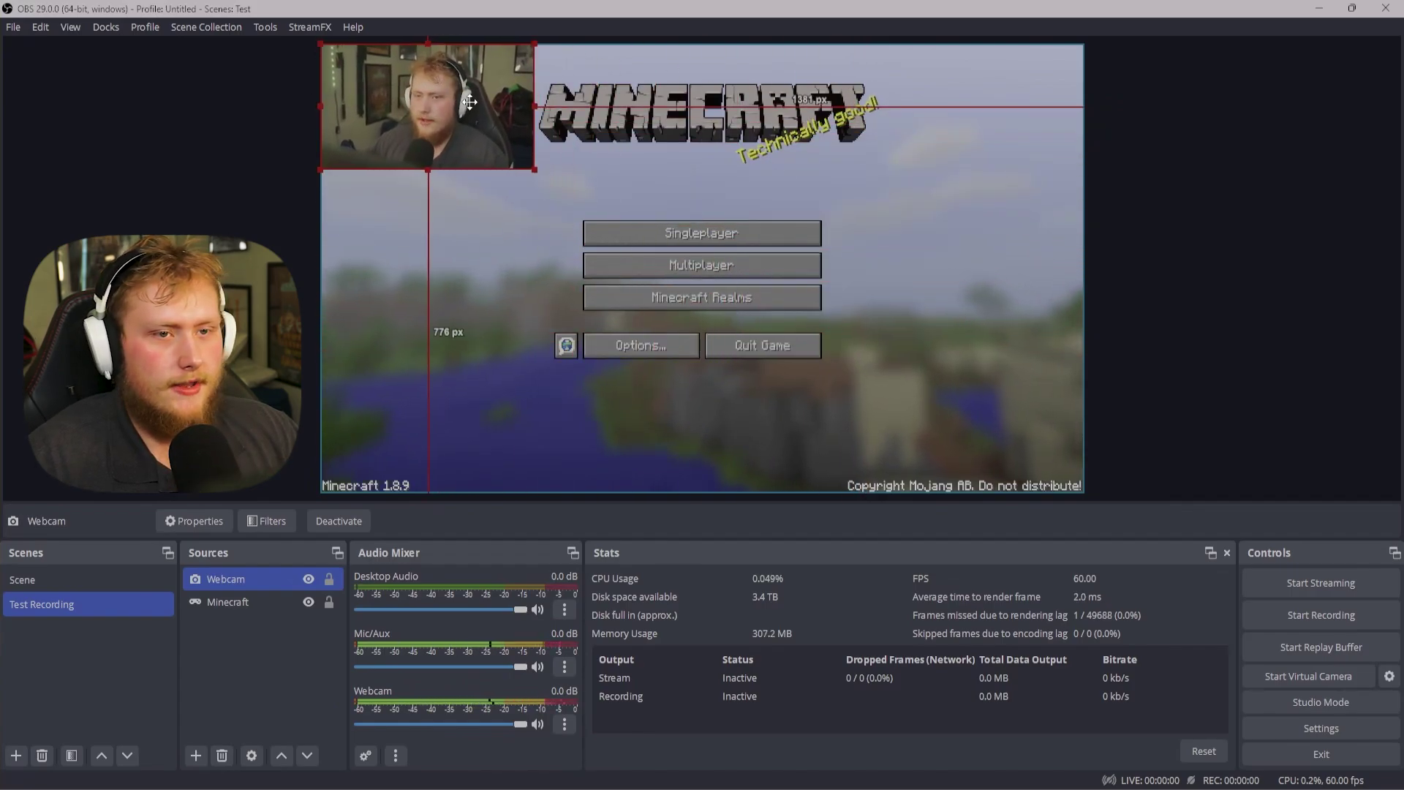
pyautogui.click(1243, 278)
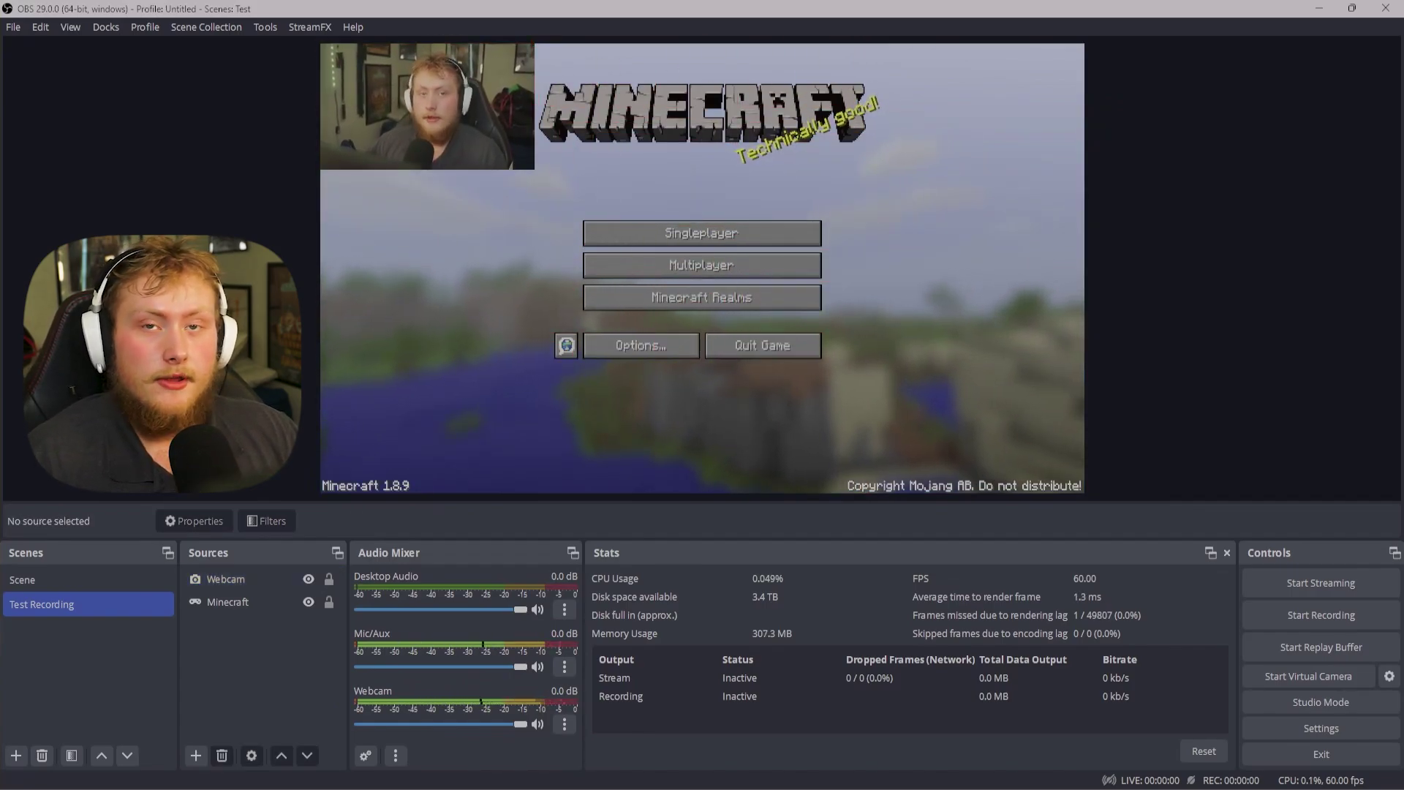